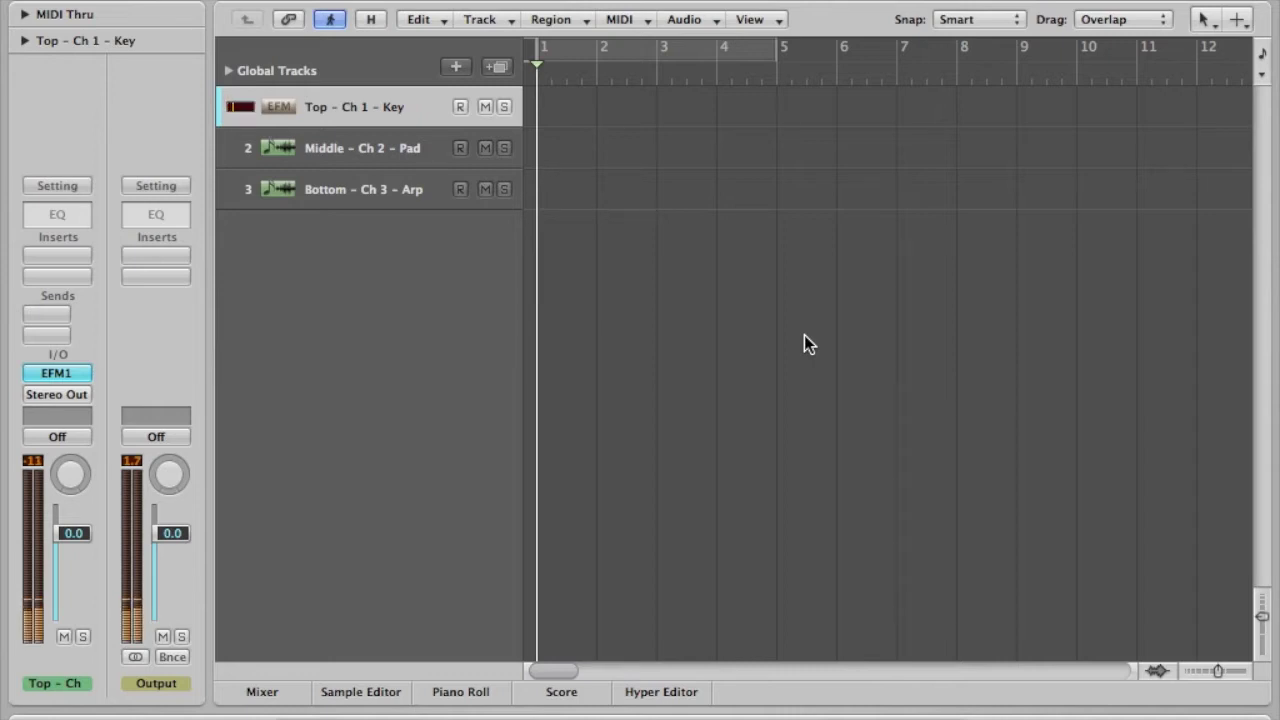
Record-enable Middle - Ch 2 - Pad, then Bottom - Ch 3 - Arp, selecting each track in turn
{"action": "left_click", "coordinate": [343, 137]}
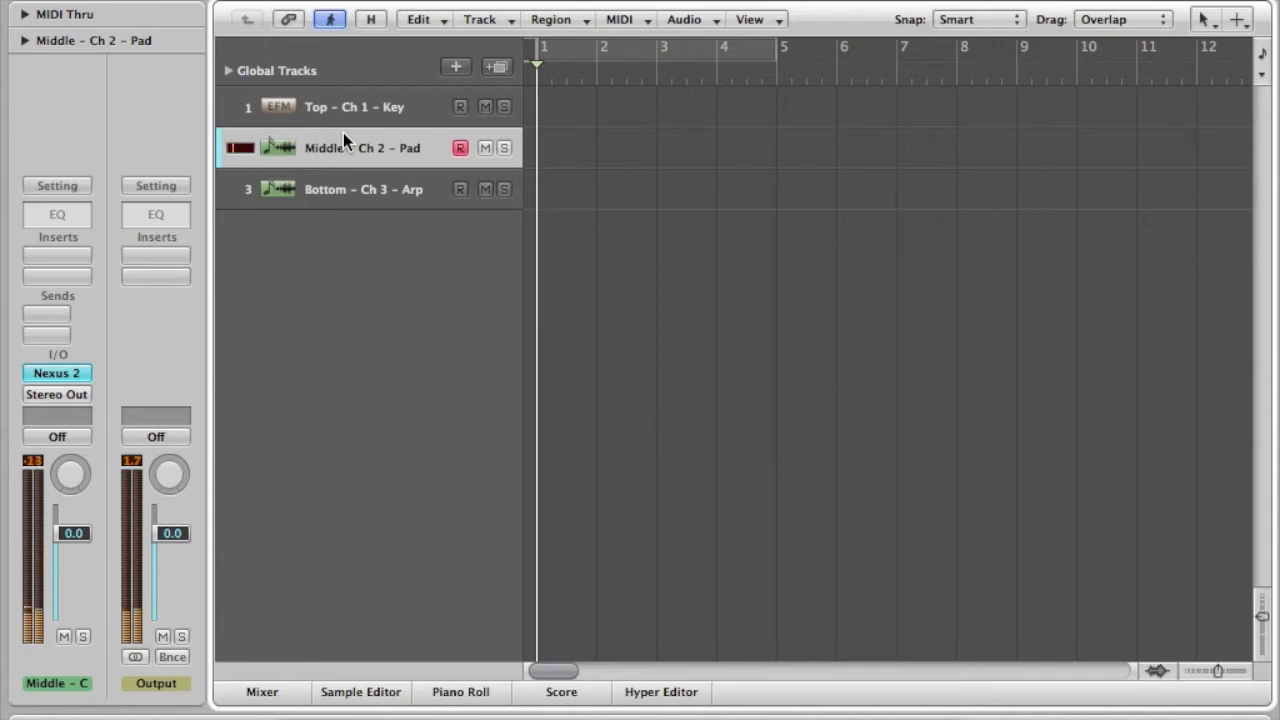
{"action": "left_click", "coordinate": [353, 193]}
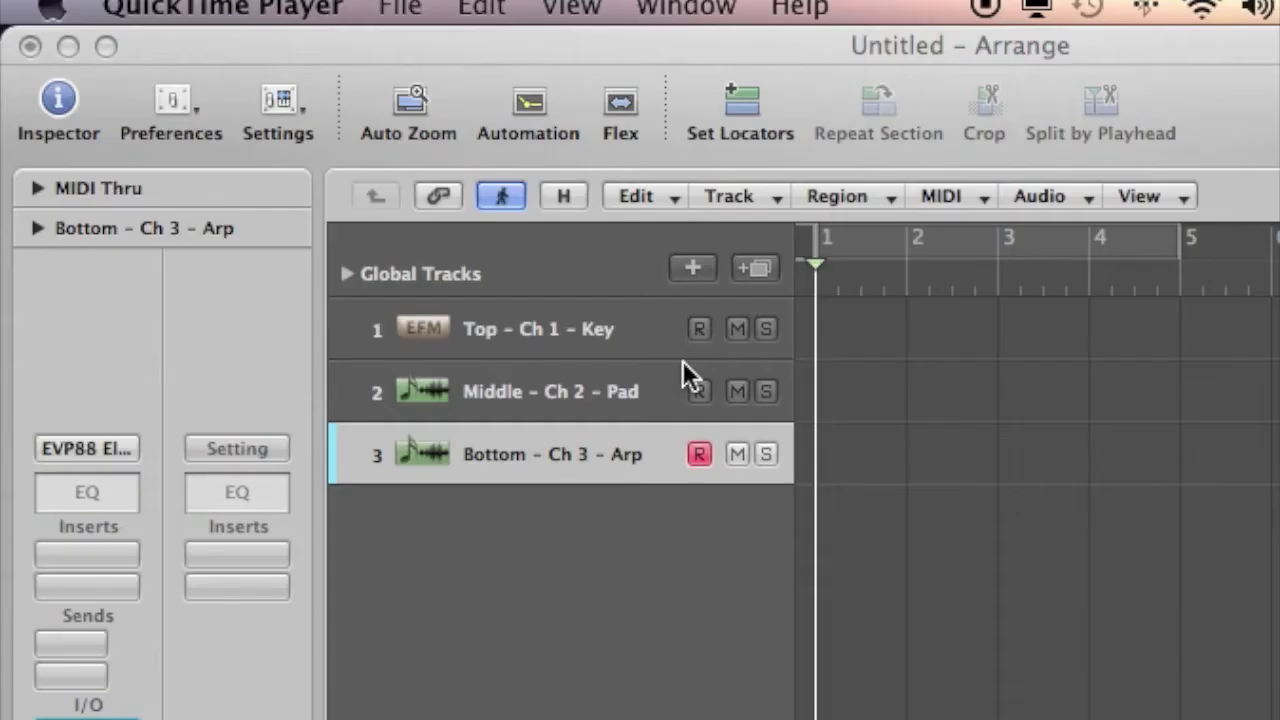
Arm Top - Ch 1 - Key, expand the track parameters, and keep Middle - Ch 2 - Pad on MIDI channel 2
{"action": "left_click", "coordinate": [576, 320]}
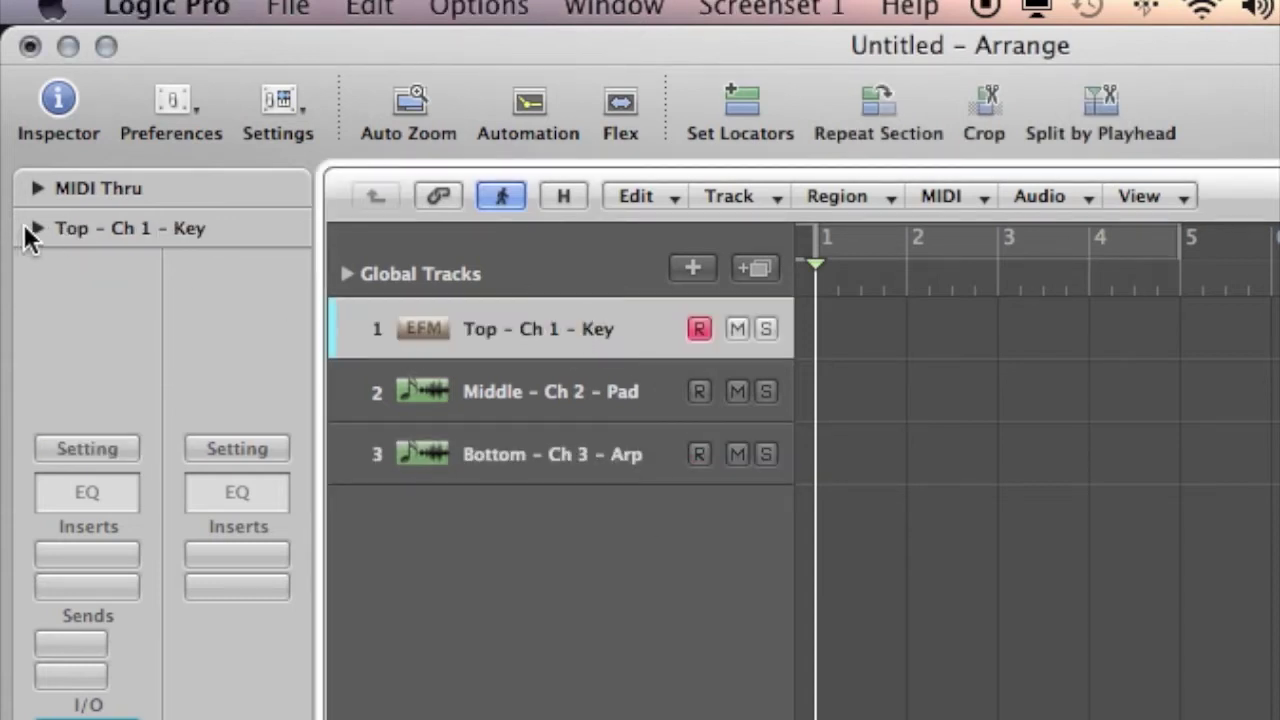
{"action": "left_click", "coordinate": [31, 224]}
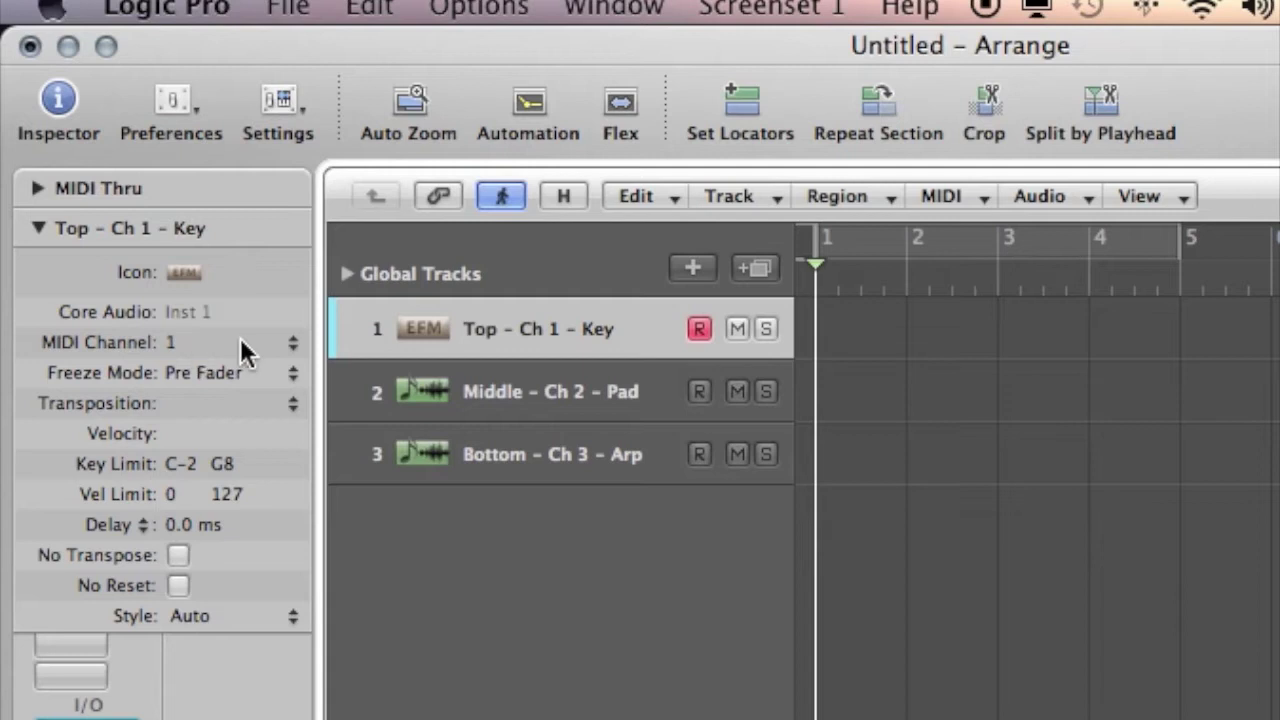
{"action": "left_click", "coordinate": [524, 398]}
{"action": "left_click", "coordinate": [292, 345]}
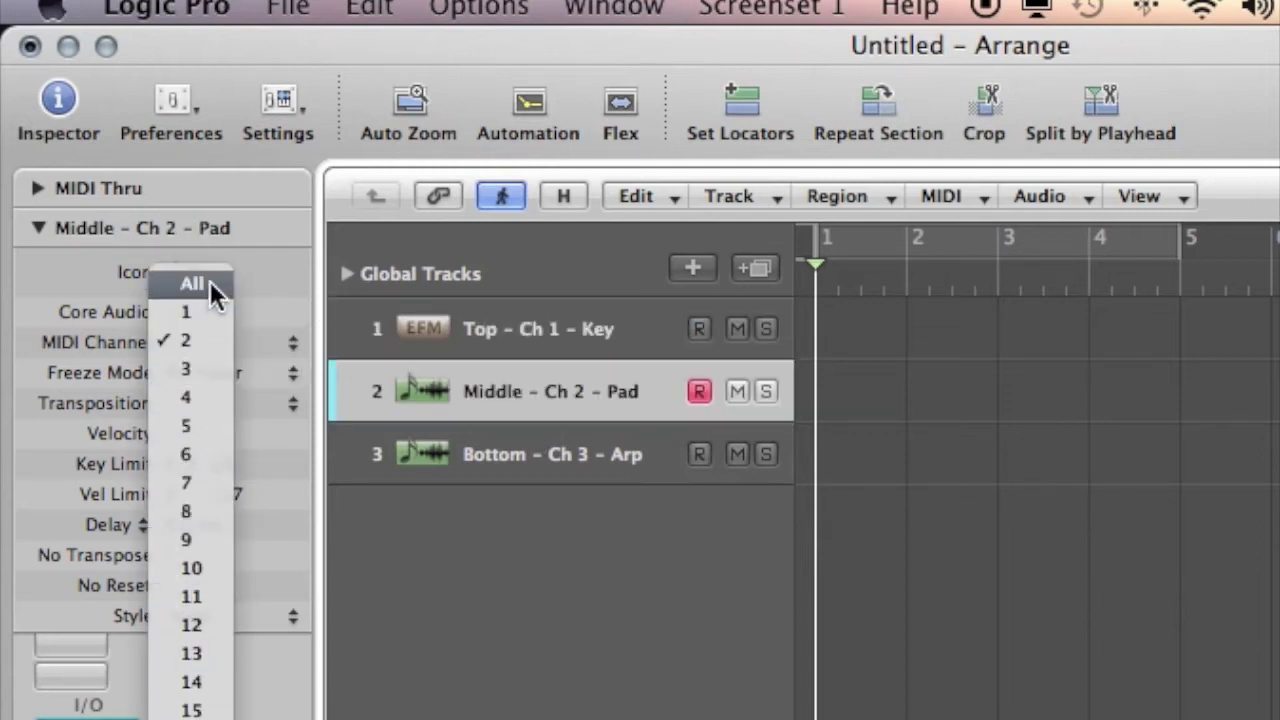
{"action": "left_click", "coordinate": [206, 334]}
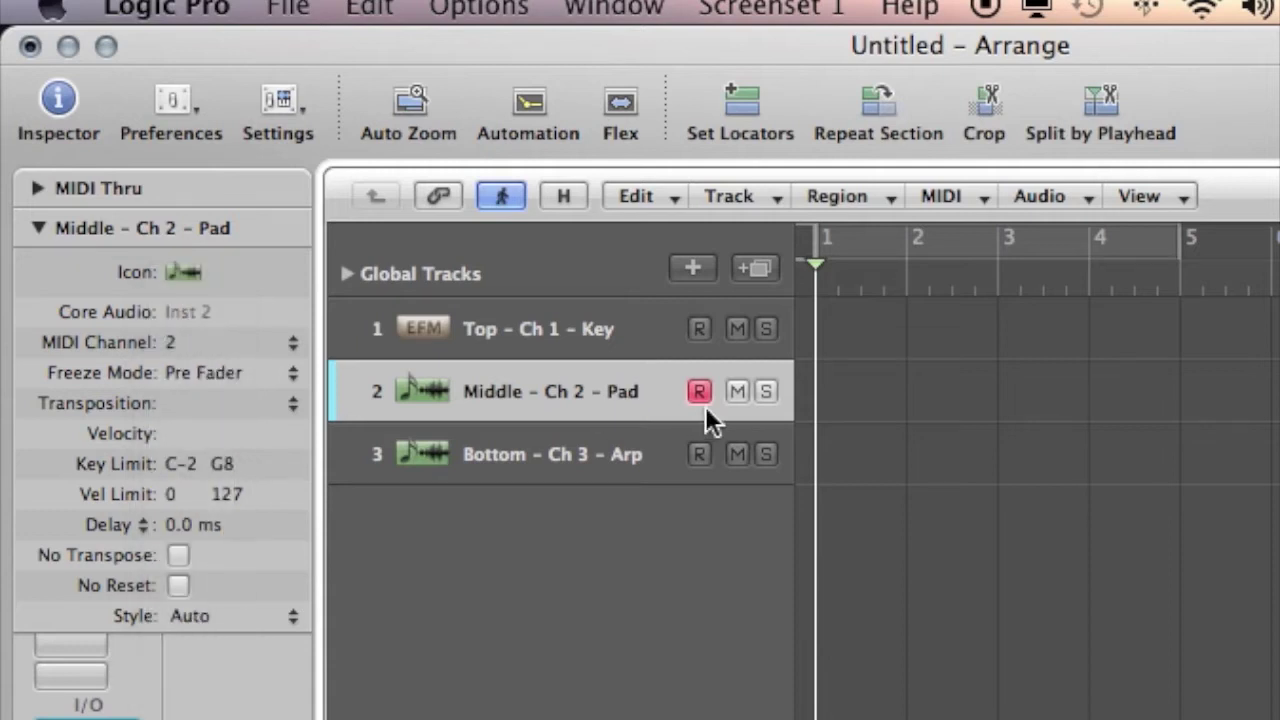
Step through Bottom, Top and Middle tracks to confirm MIDI channels 3, 1 and 2
{"action": "left_click", "coordinate": [573, 465]}
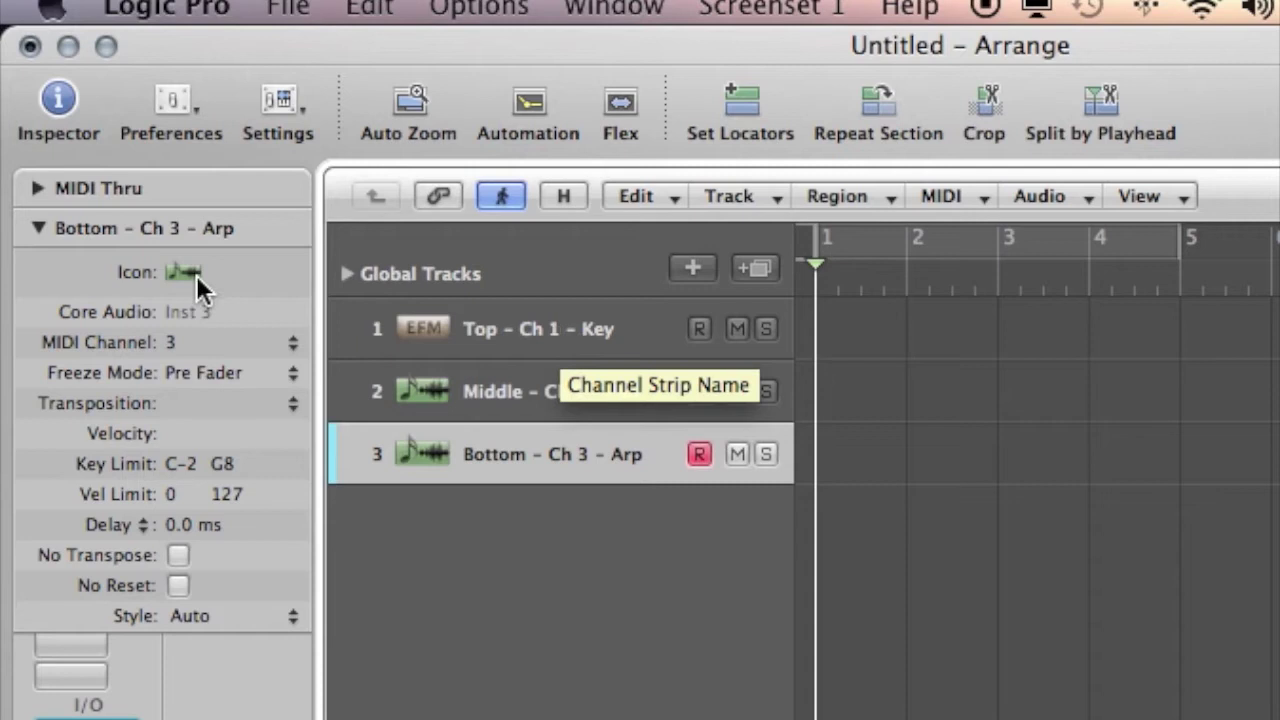
{"action": "left_click", "coordinate": [486, 337]}
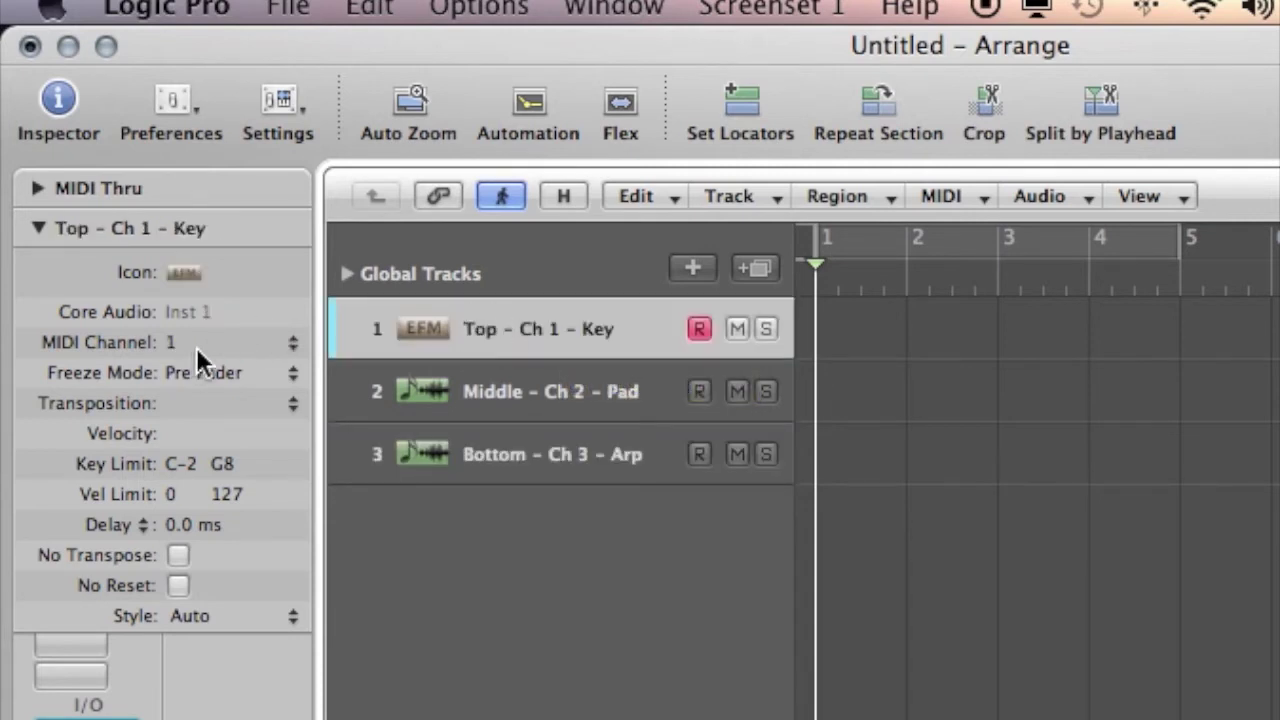
{"action": "left_click", "coordinate": [400, 392]}
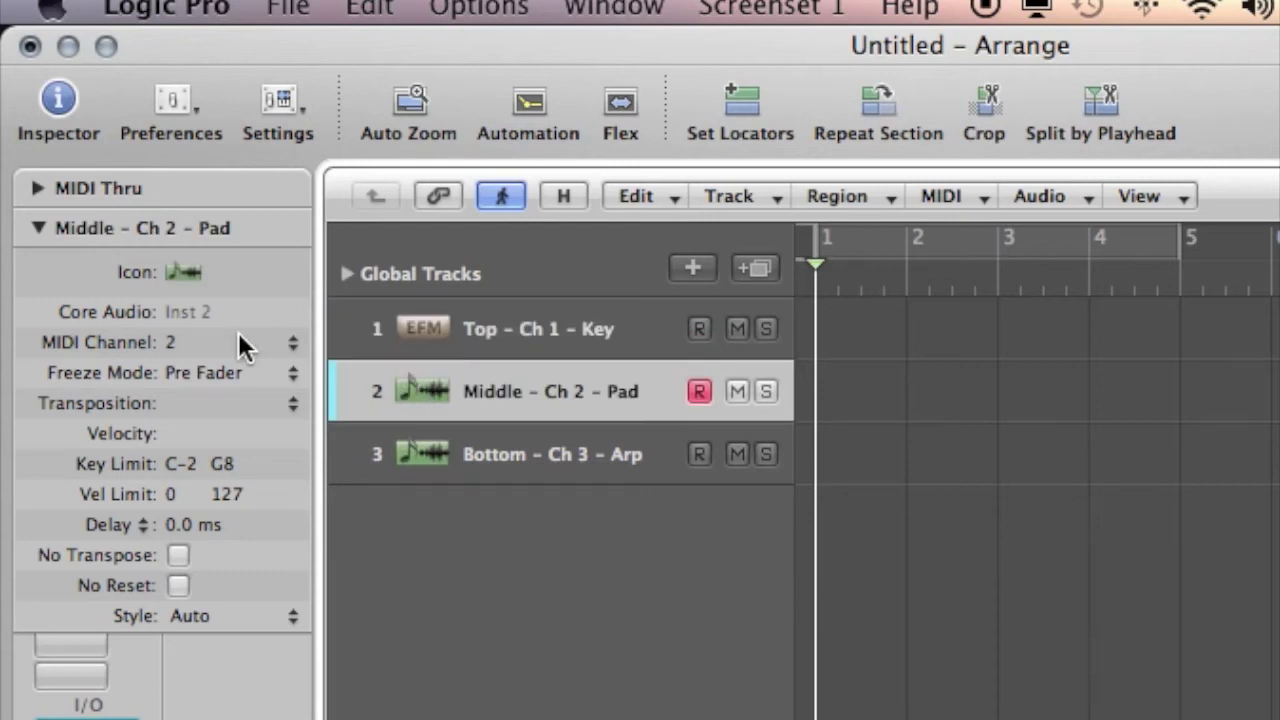
{"action": "left_click", "coordinate": [414, 452]}
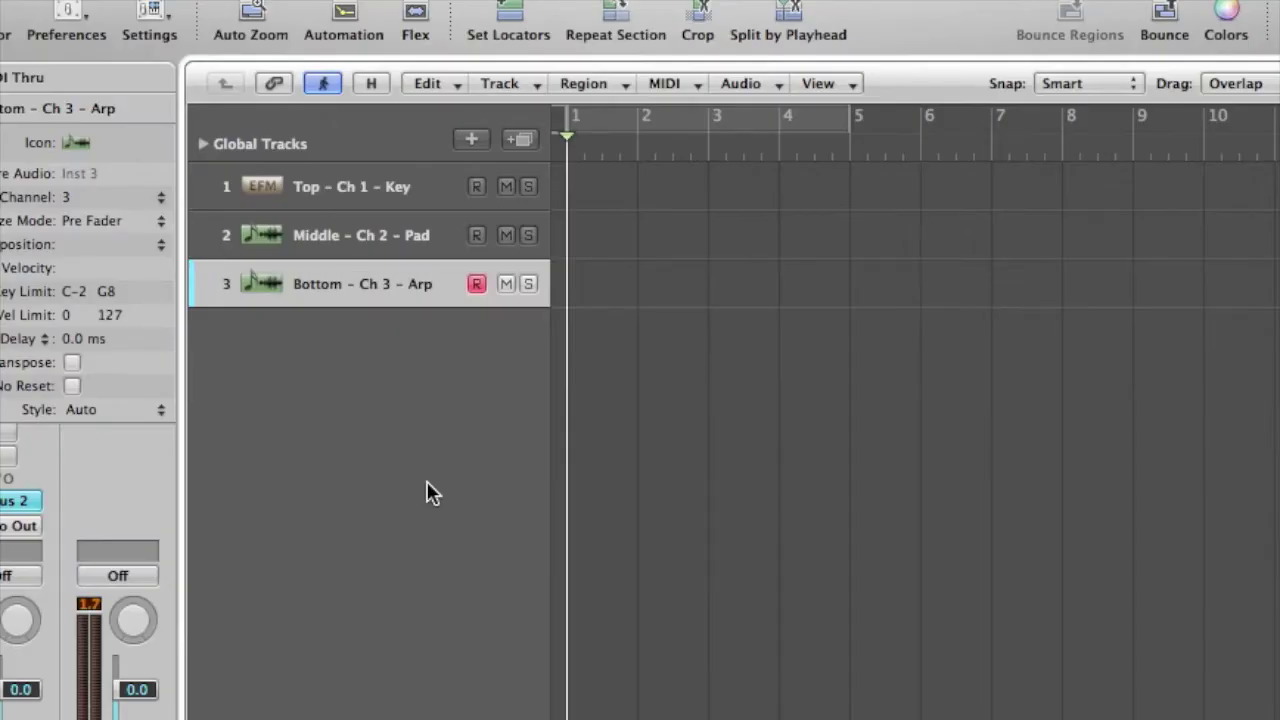
Open the Environment with Cmd-8, reposition its window, and switch the layer to Mixer
{"action": "key", "text": "super+8"}
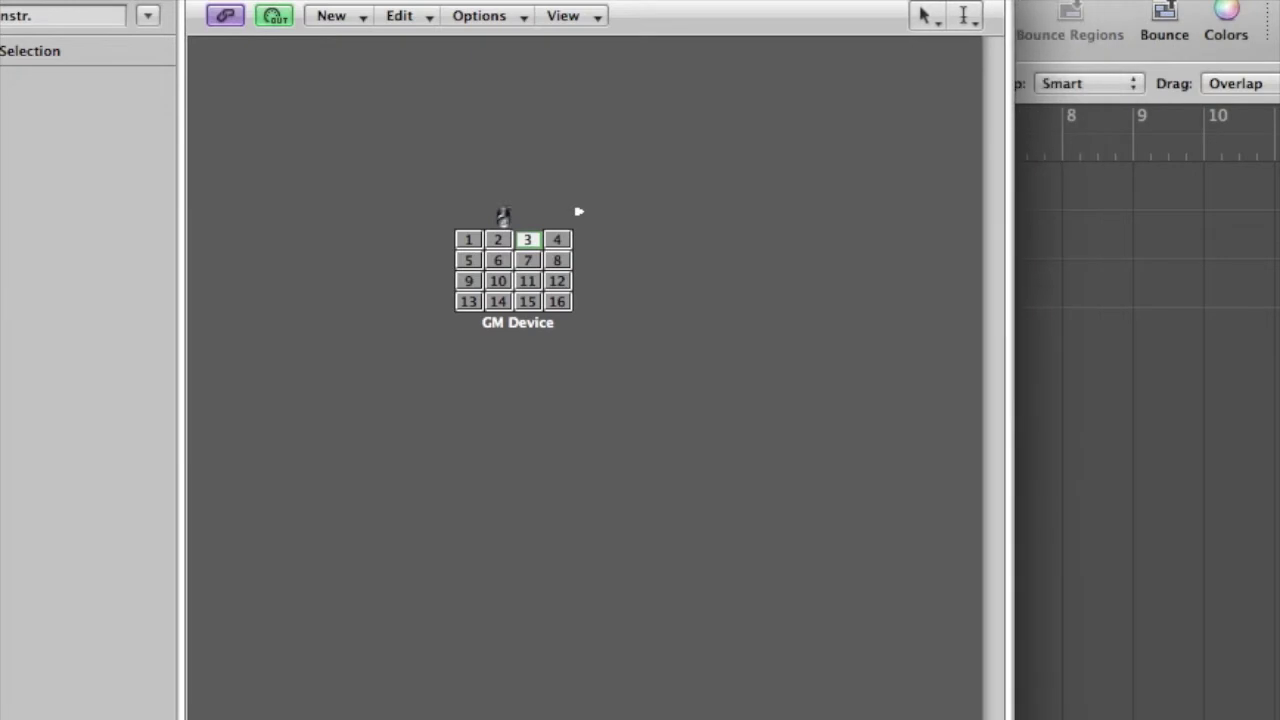
{"action": "left_click_drag", "start_coordinate": [675, 0], "coordinate": [836, 24]}
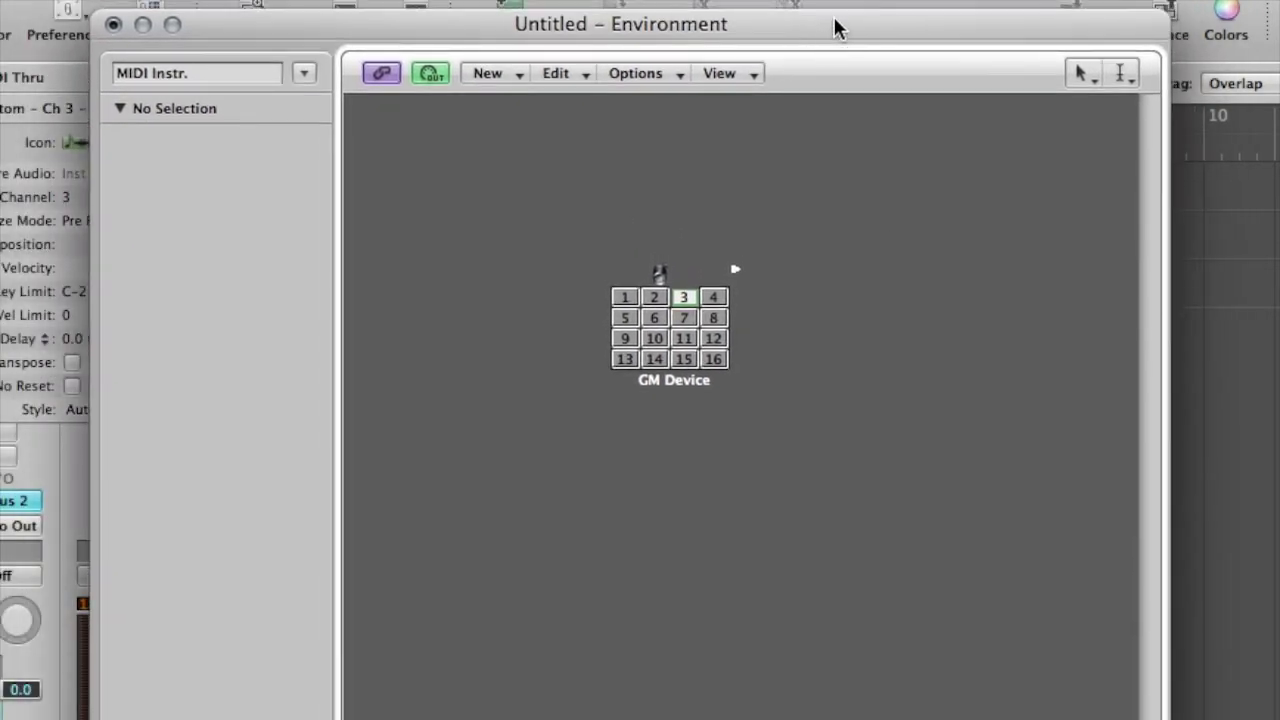
{"action": "left_click", "coordinate": [304, 73]}
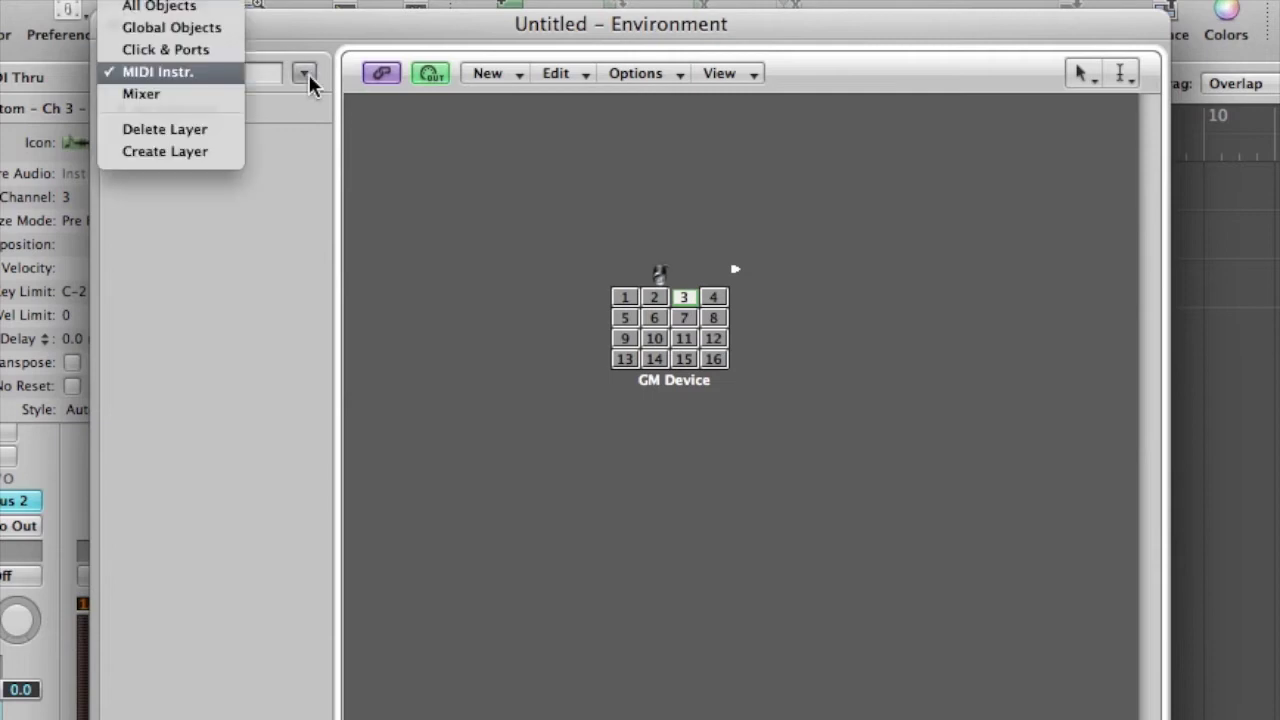
{"action": "left_click", "coordinate": [214, 94]}
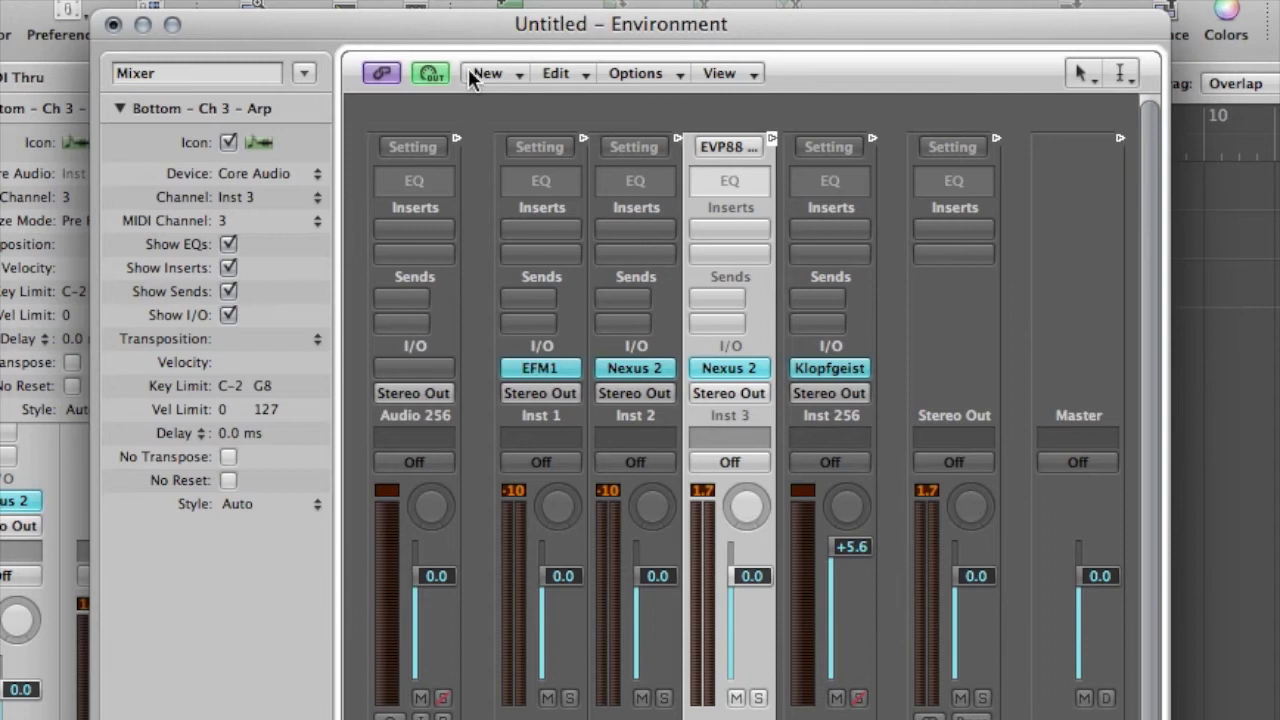
{"action": "left_click", "coordinate": [305, 72]}
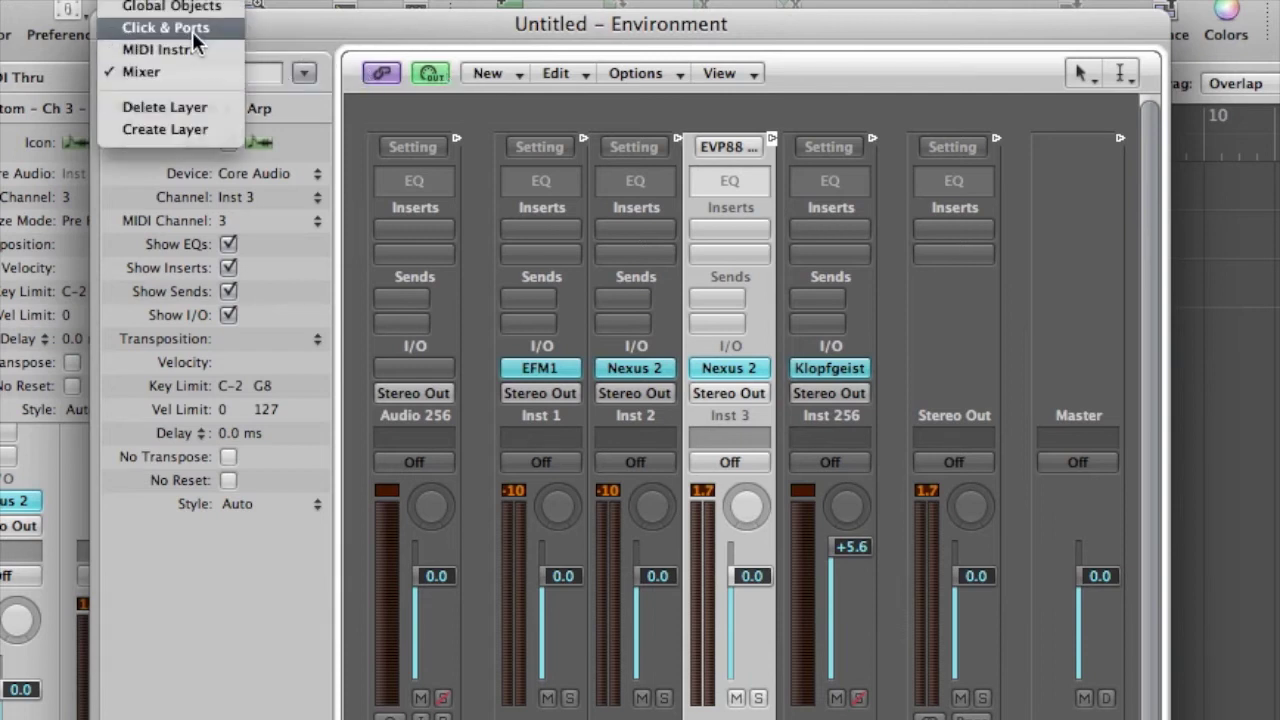
Switch to the Click & Ports layer and delete the Monitor object
{"action": "left_click", "coordinate": [221, 29]}
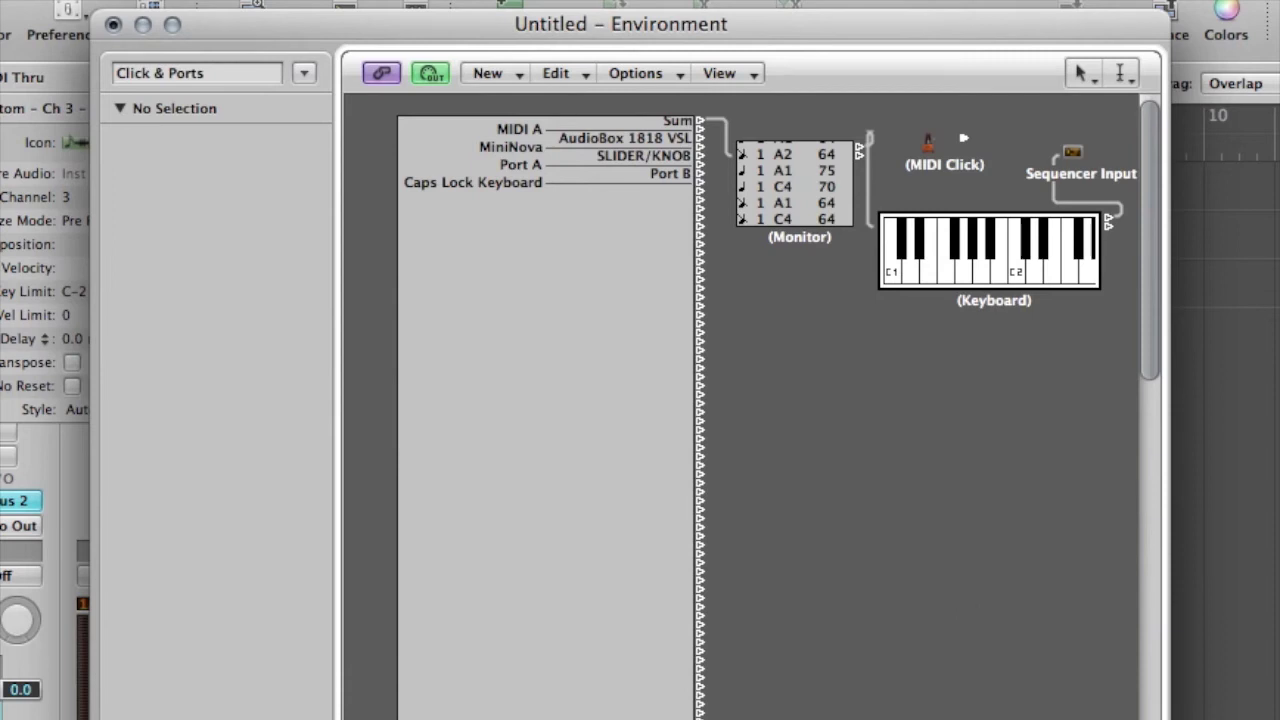
{"action": "scroll", "coordinate": [925, 388], "scroll_direction": "right", "scroll_amount": 3}
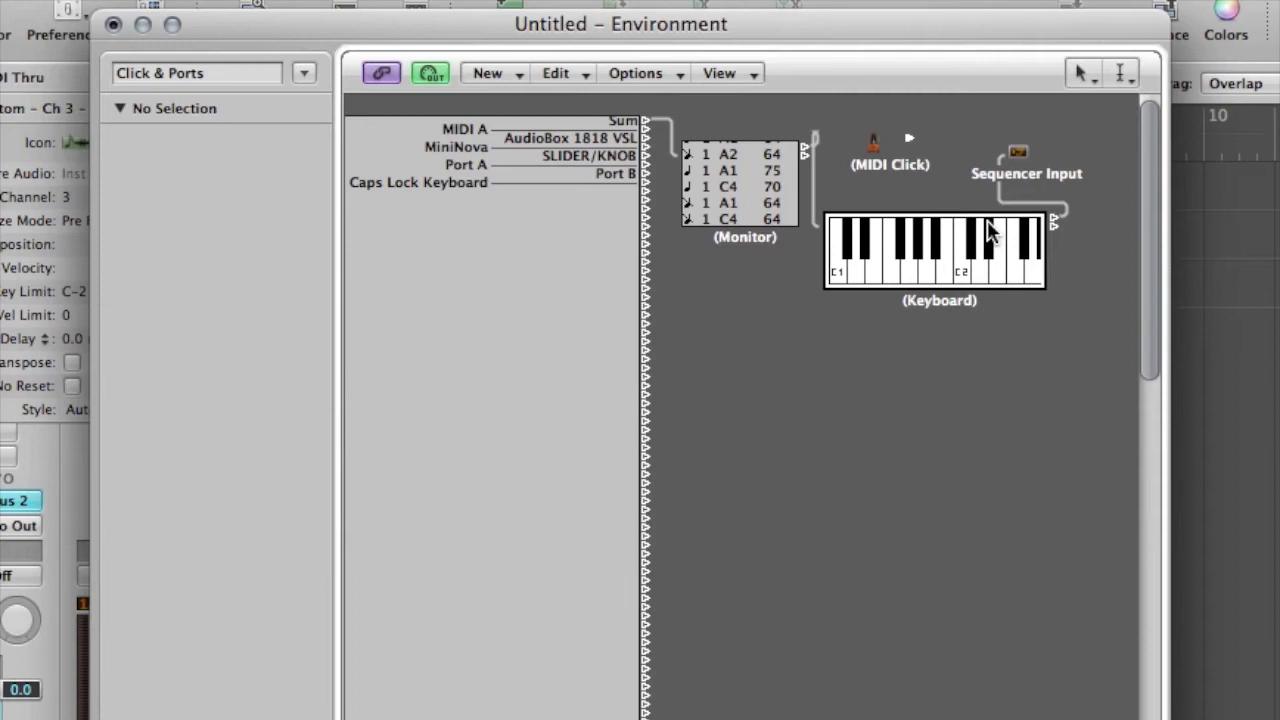
{"action": "left_click", "coordinate": [770, 198]}
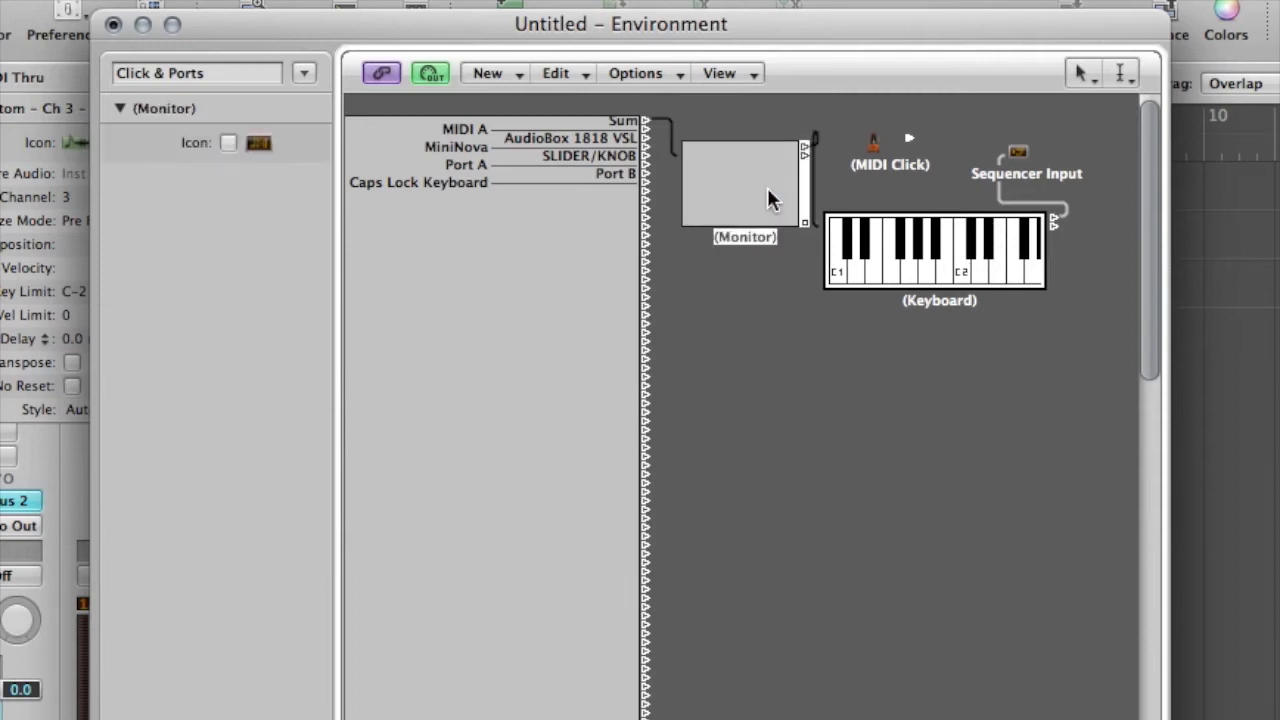
{"action": "key", "text": "BackSpace"}
Delete the Keyboard and MIDI Click objects and drag Sequencer Input lower on the canvas
{"action": "left_click", "coordinate": [926, 262]}
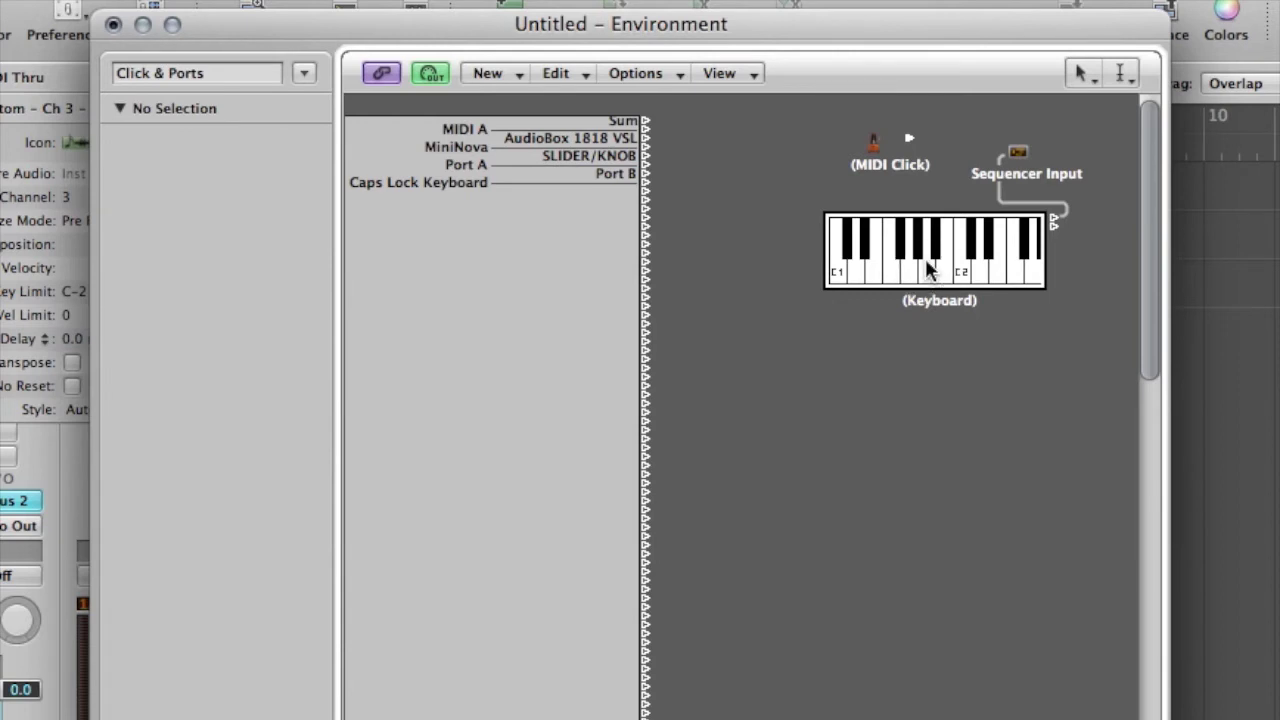
{"action": "left_click_drag", "start_coordinate": [835, 310], "coordinate": [820, 240]}
{"action": "key", "text": "BackSpace"}
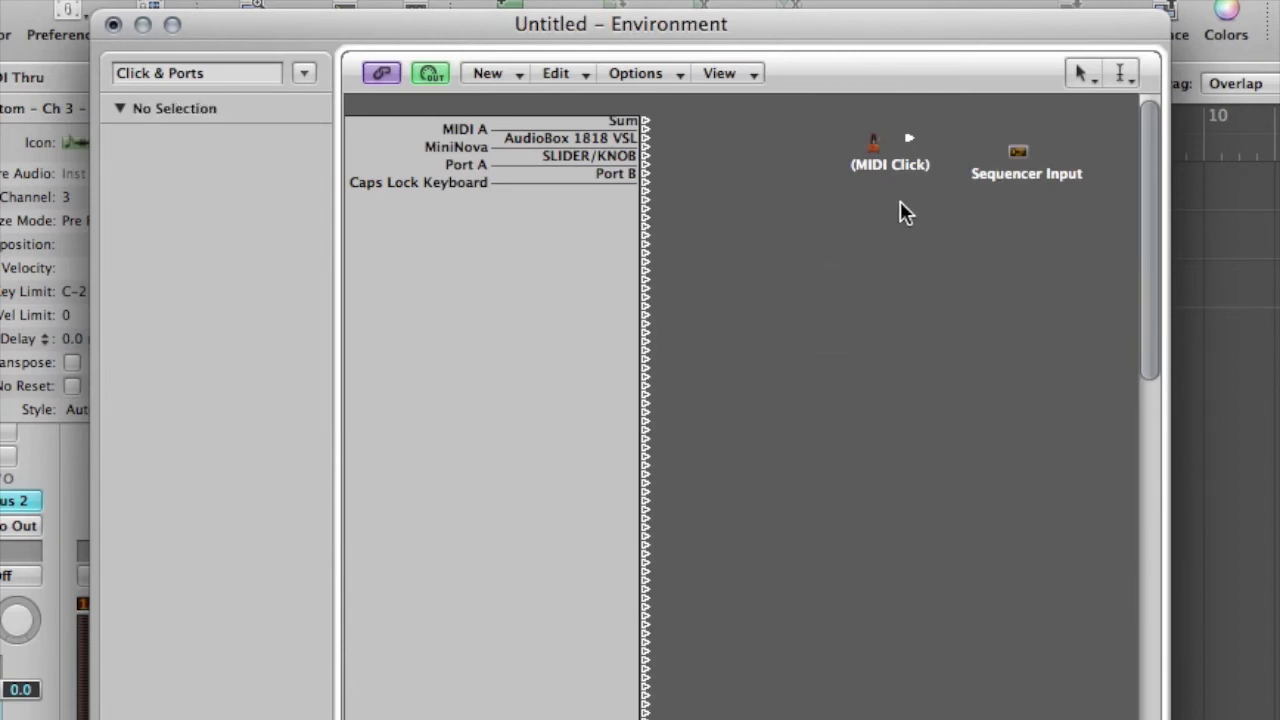
{"action": "left_click_drag", "start_coordinate": [943, 242], "coordinate": [843, 130]}
{"action": "key", "text": "BackSpace"}
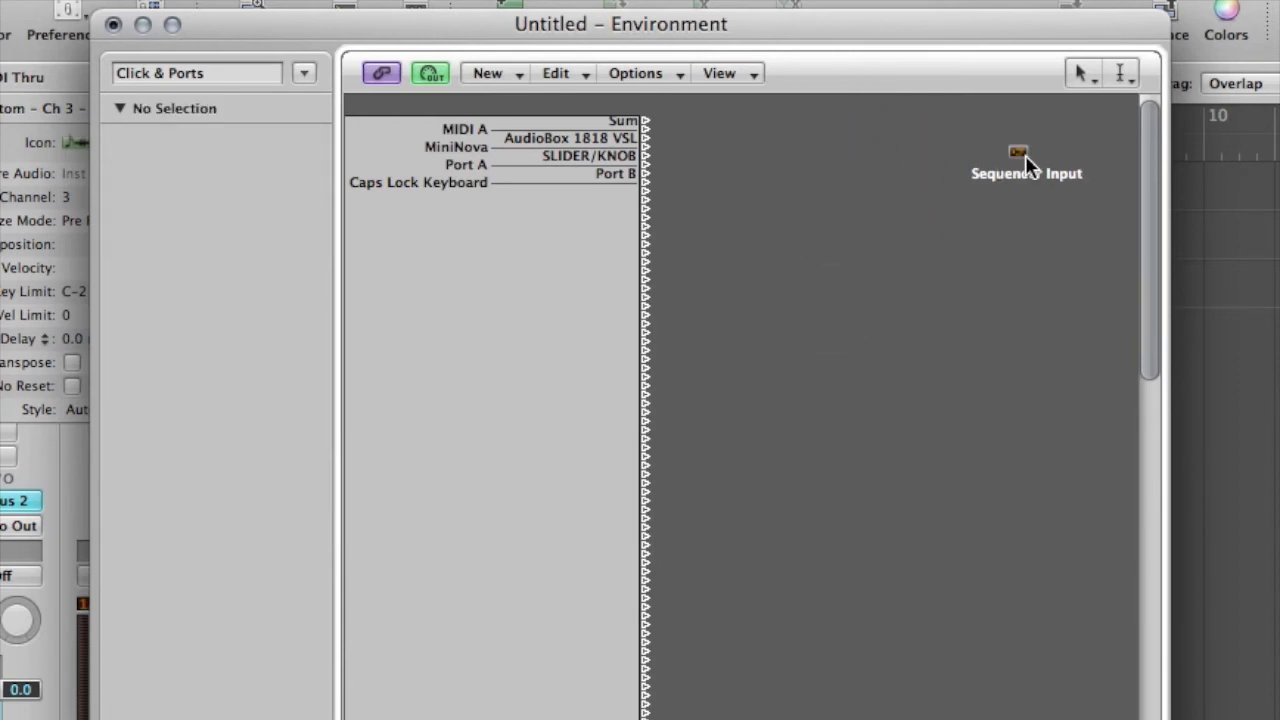
{"action": "left_click_drag", "start_coordinate": [1016, 153], "coordinate": [940, 398]}
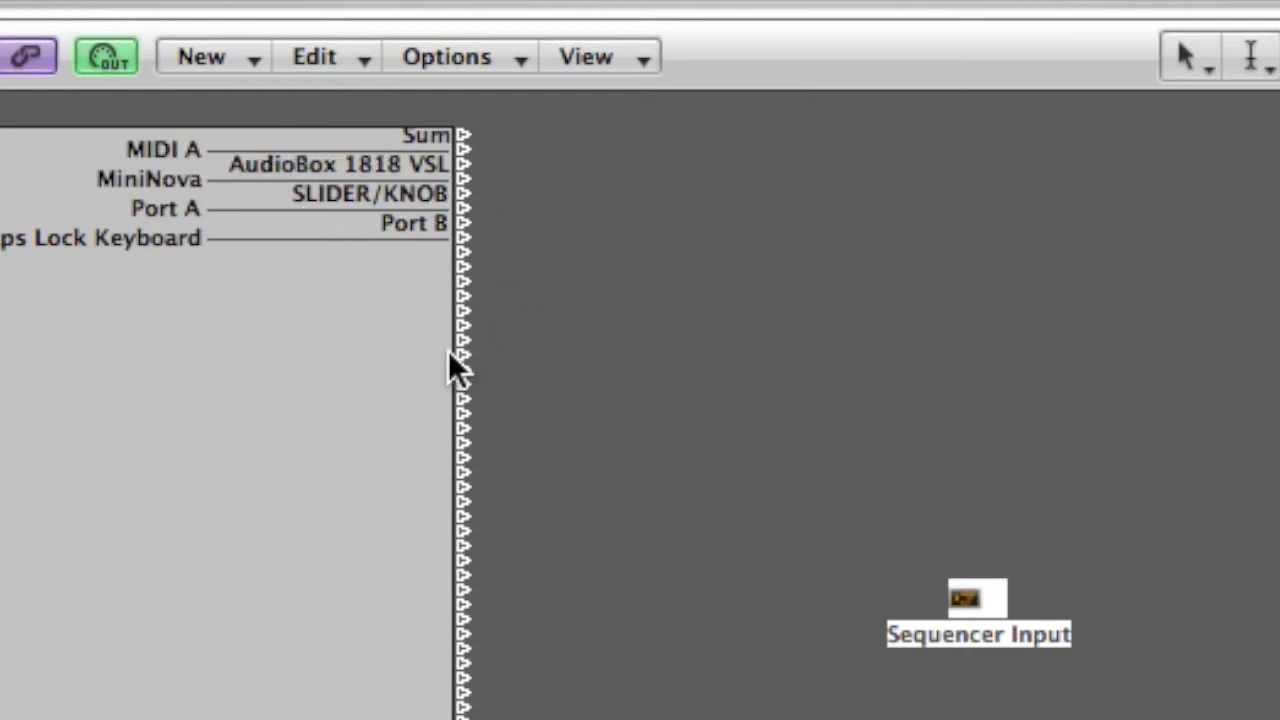
Create a new Transformer object and cable a keyboard input port into it
{"action": "left_click", "coordinate": [235, 57]}
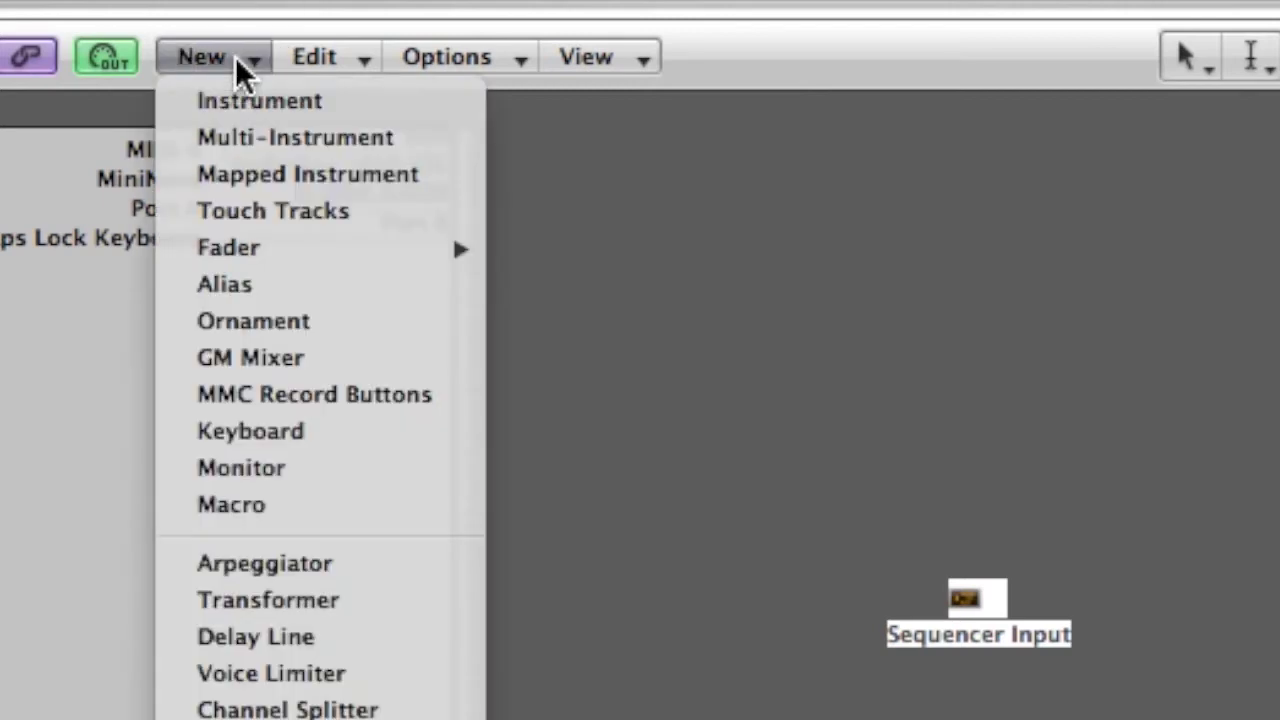
{"action": "left_click", "coordinate": [287, 600]}
{"action": "left_click", "coordinate": [792, 240]}
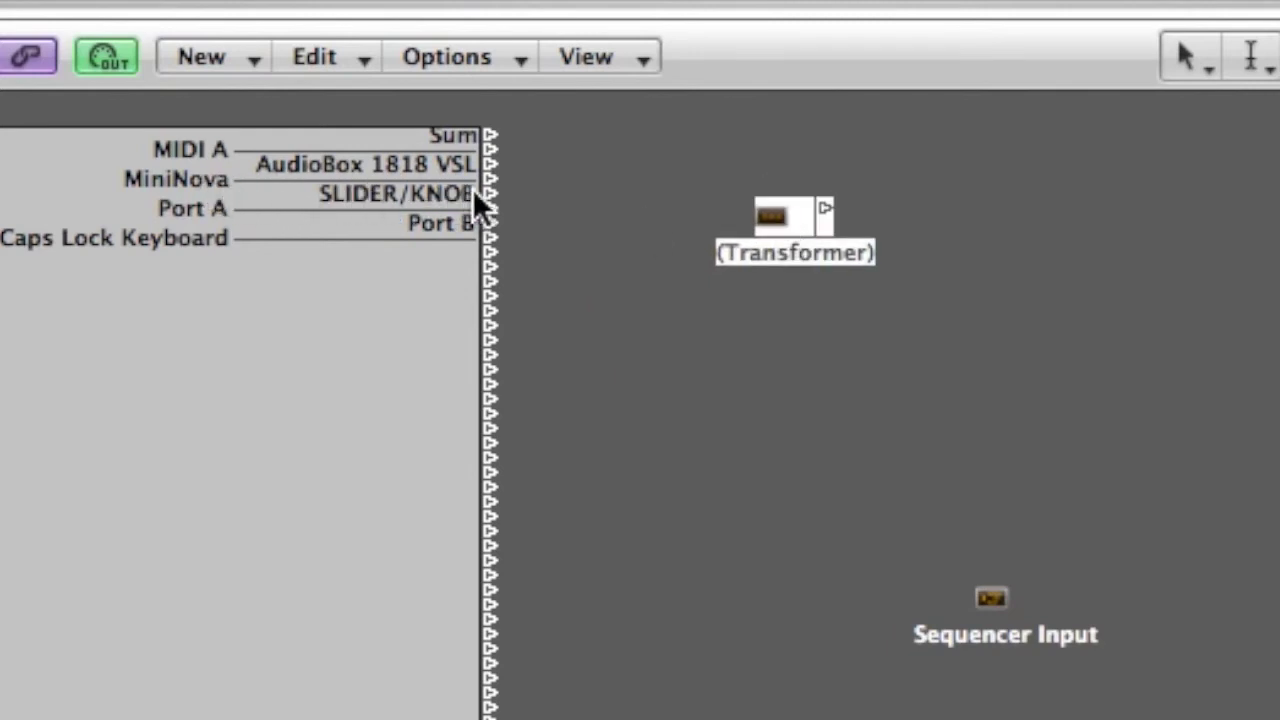
{"action": "left_click_drag", "start_coordinate": [490, 178], "coordinate": [781, 230]}
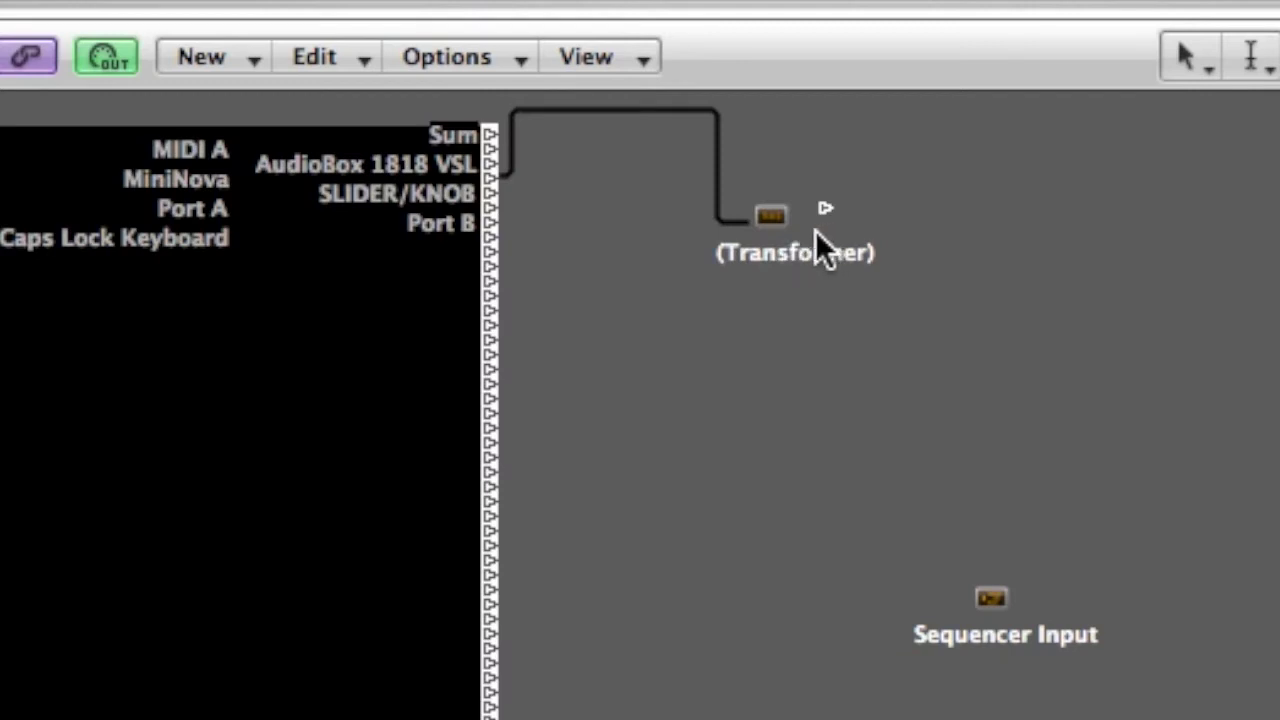
{"action": "double_click", "coordinate": [769, 222]}
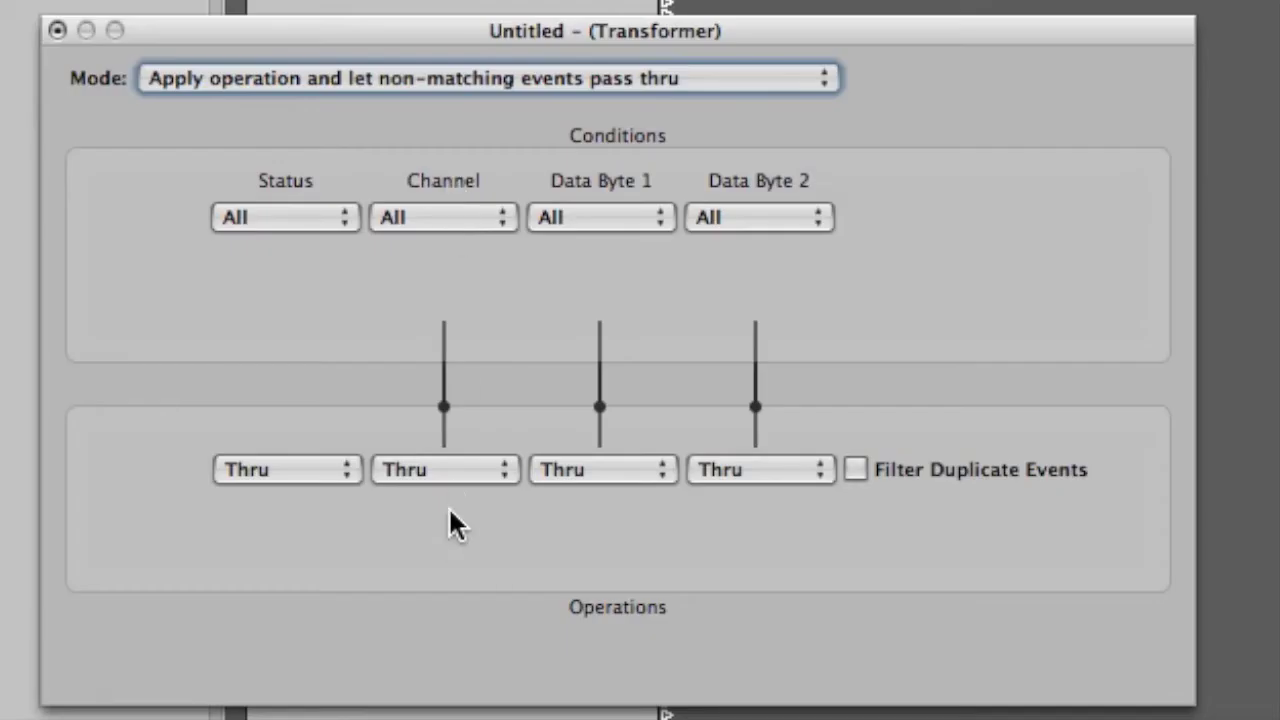
{"action": "left_click", "coordinate": [450, 468]}
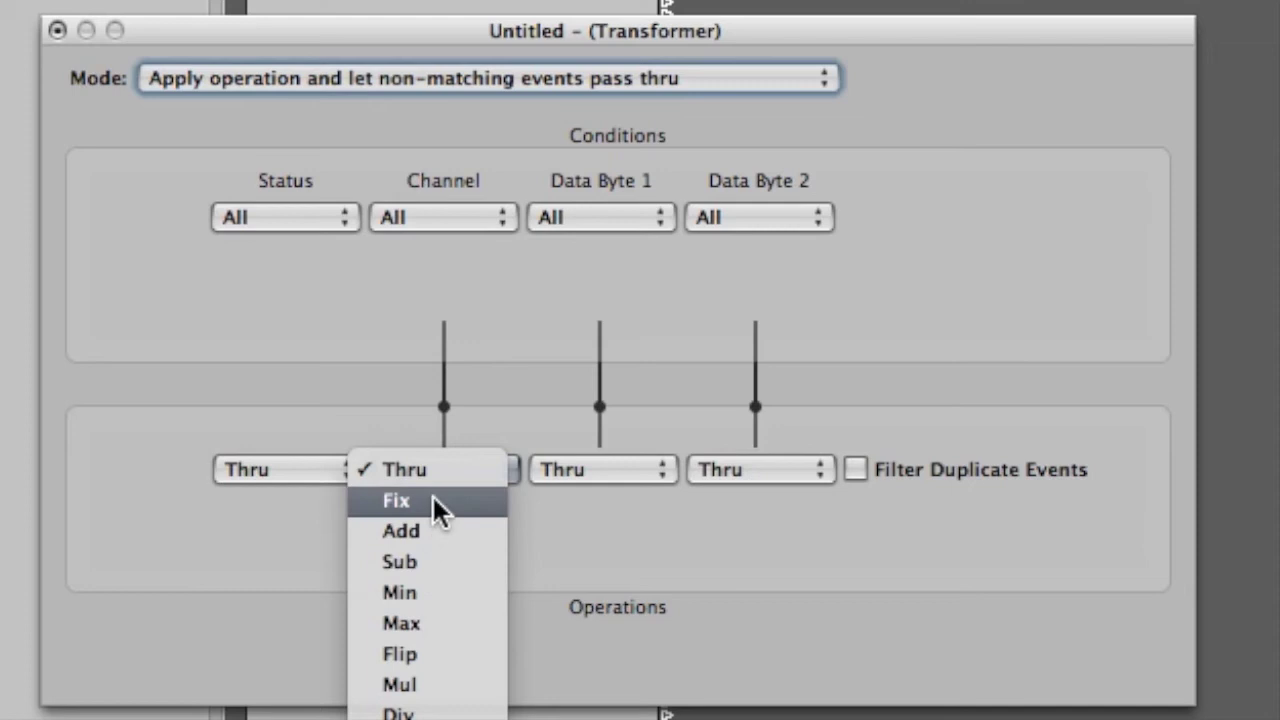
{"action": "left_click", "coordinate": [433, 497]}
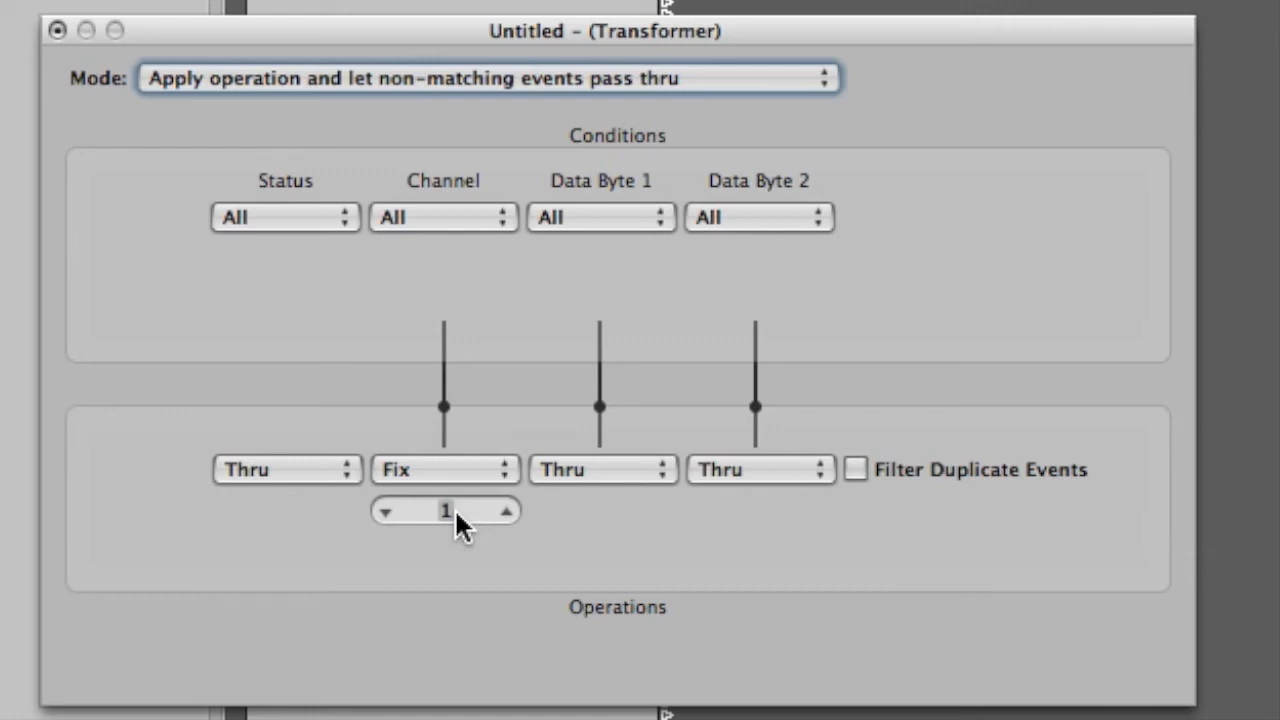
{"action": "left_click", "coordinate": [56, 31]}
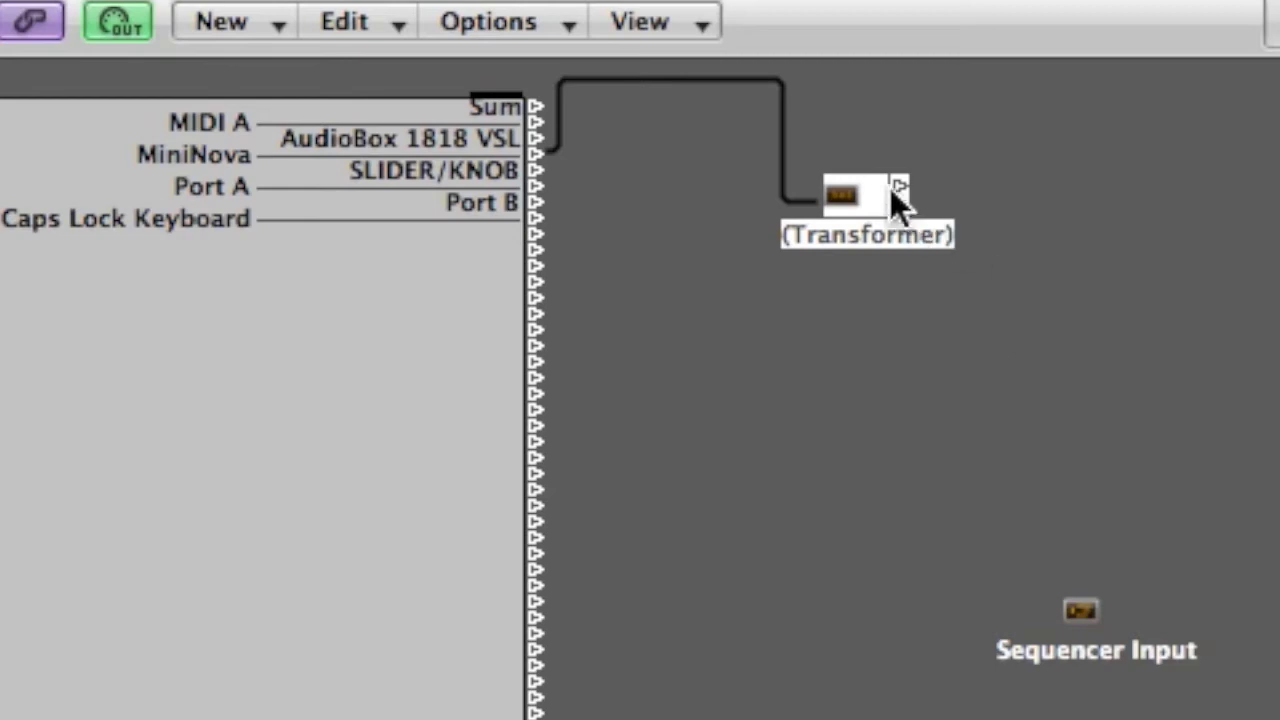
{"action": "left_click_drag", "start_coordinate": [898, 190], "coordinate": [1084, 622]}
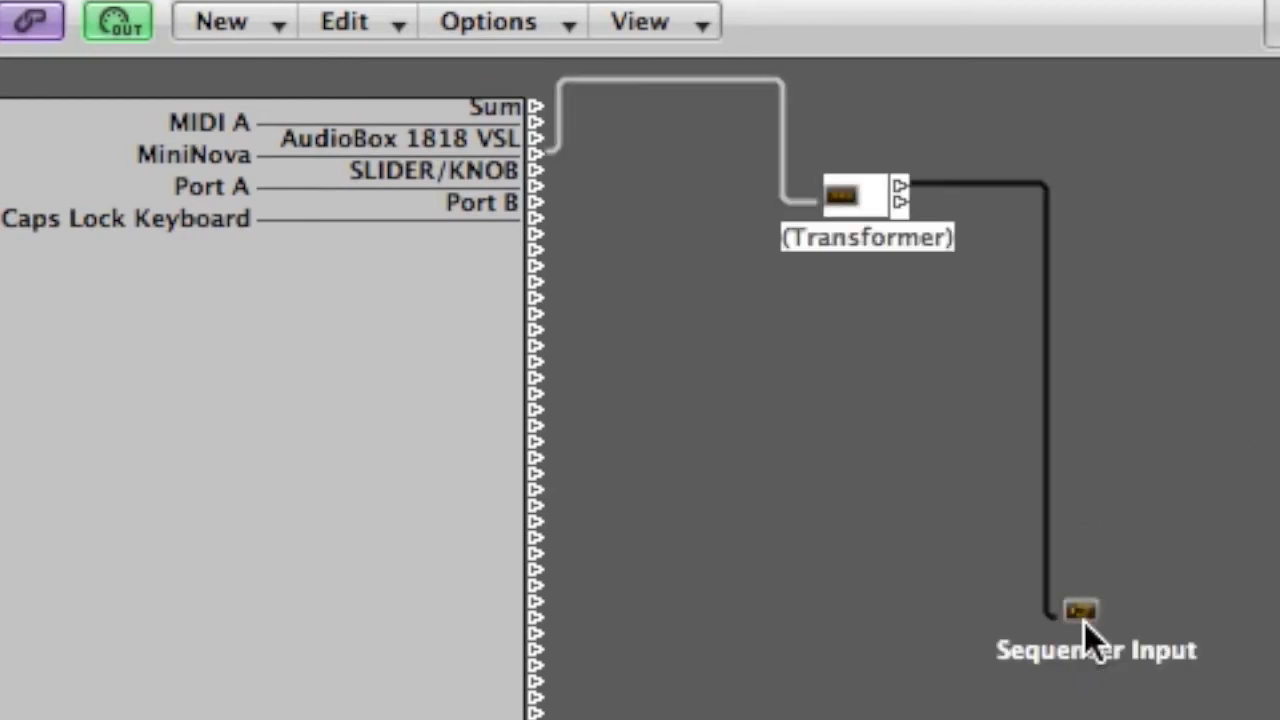
{"action": "left_click", "coordinate": [263, 28]}
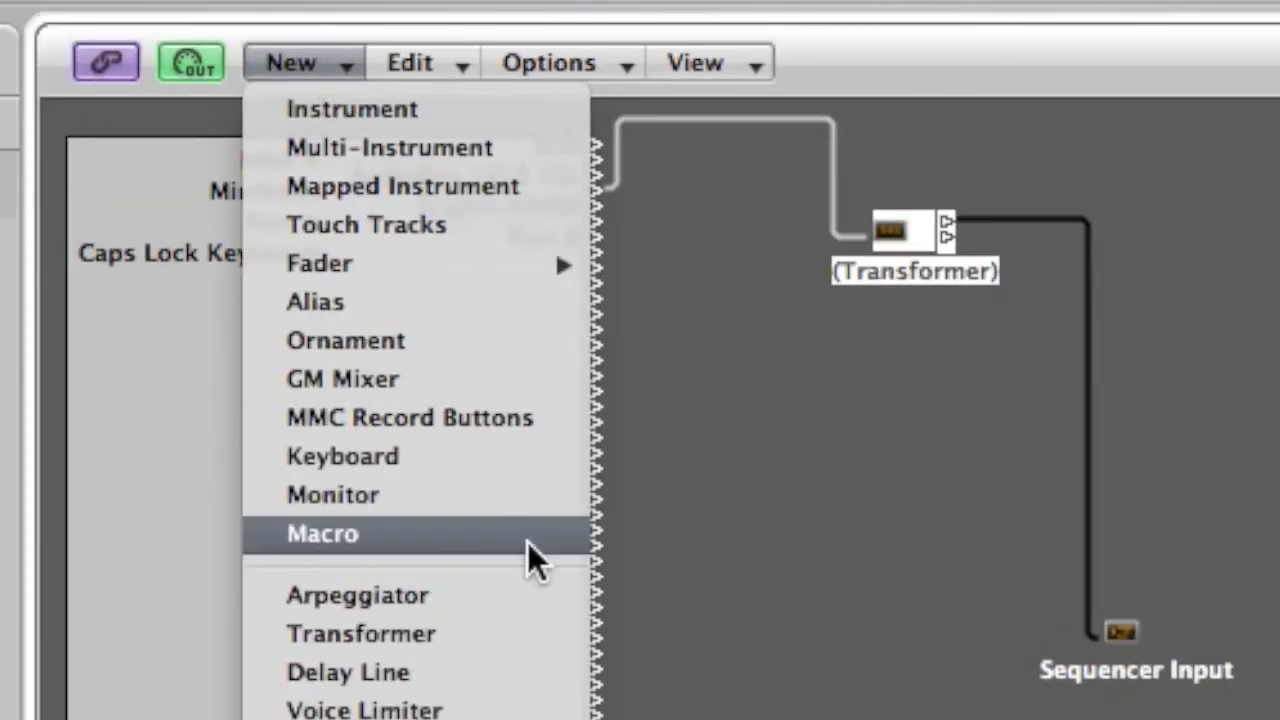
Place a second Transformer below the first and set its channel operation to Fix 2
{"action": "left_click", "coordinate": [457, 636]}
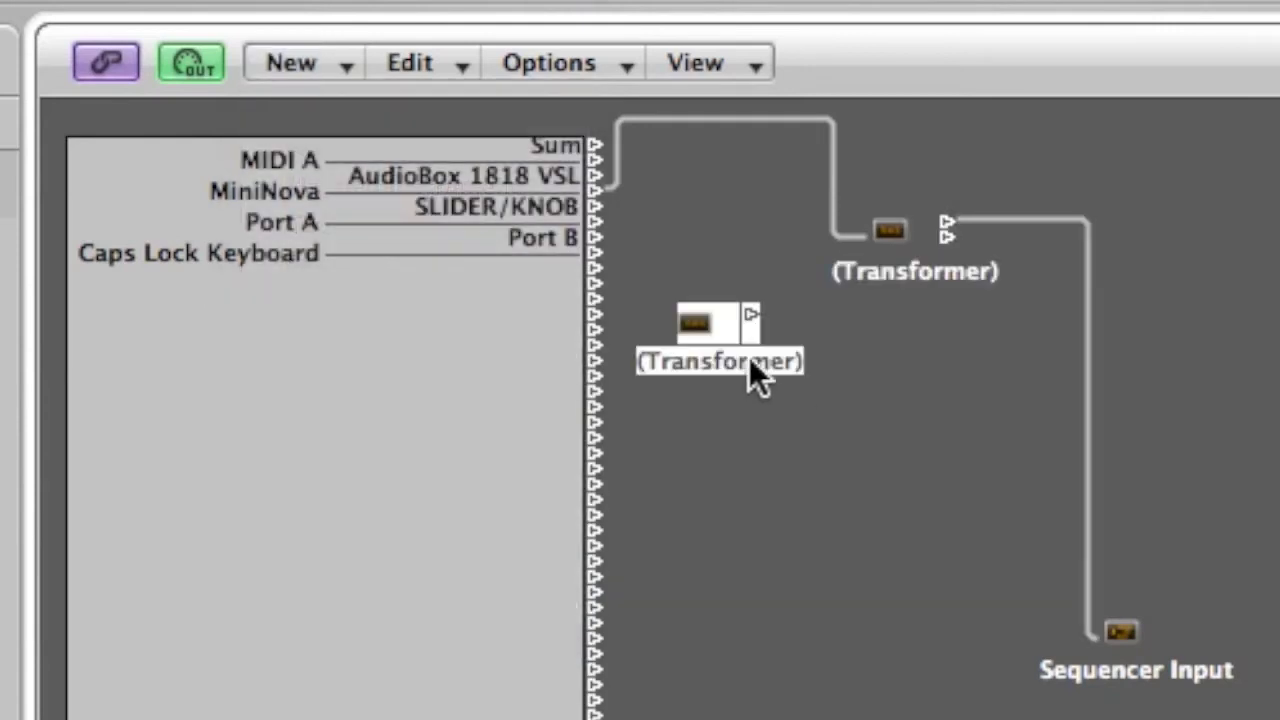
{"action": "left_click_drag", "start_coordinate": [745, 350], "coordinate": [876, 333]}
{"action": "double_click", "coordinate": [882, 328]}
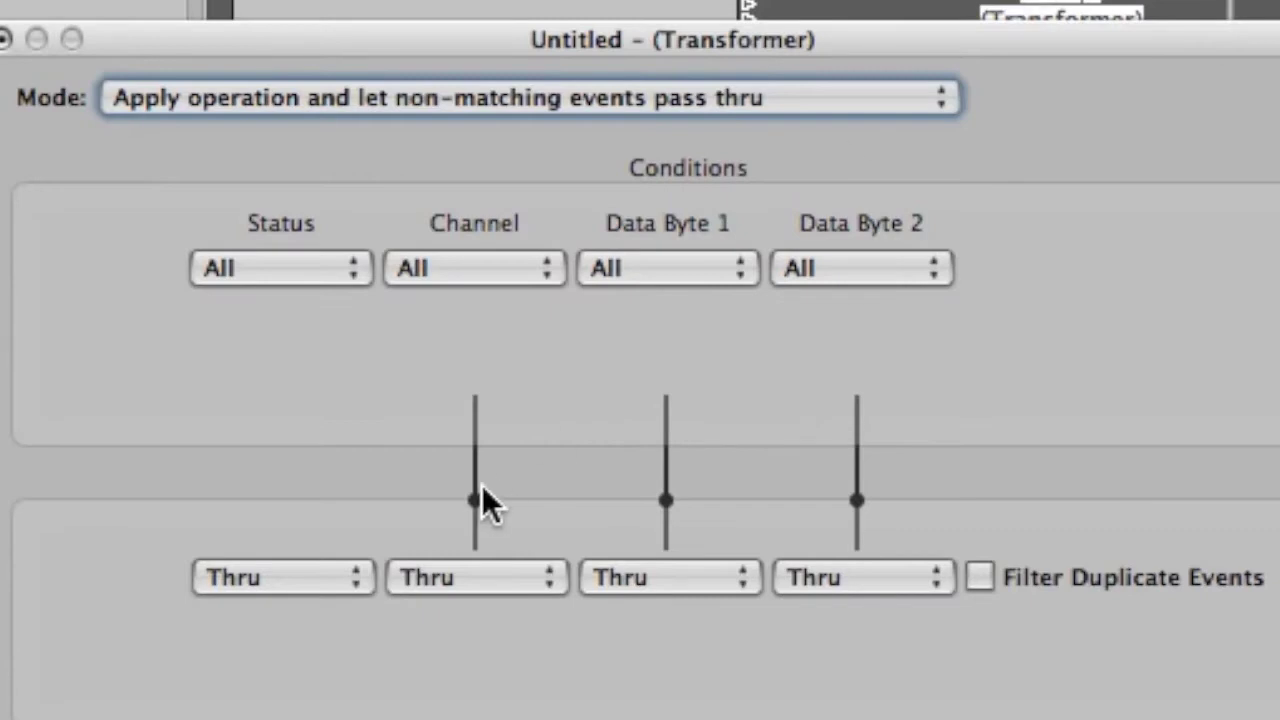
{"action": "left_click", "coordinate": [477, 578]}
{"action": "left_click", "coordinate": [452, 620]}
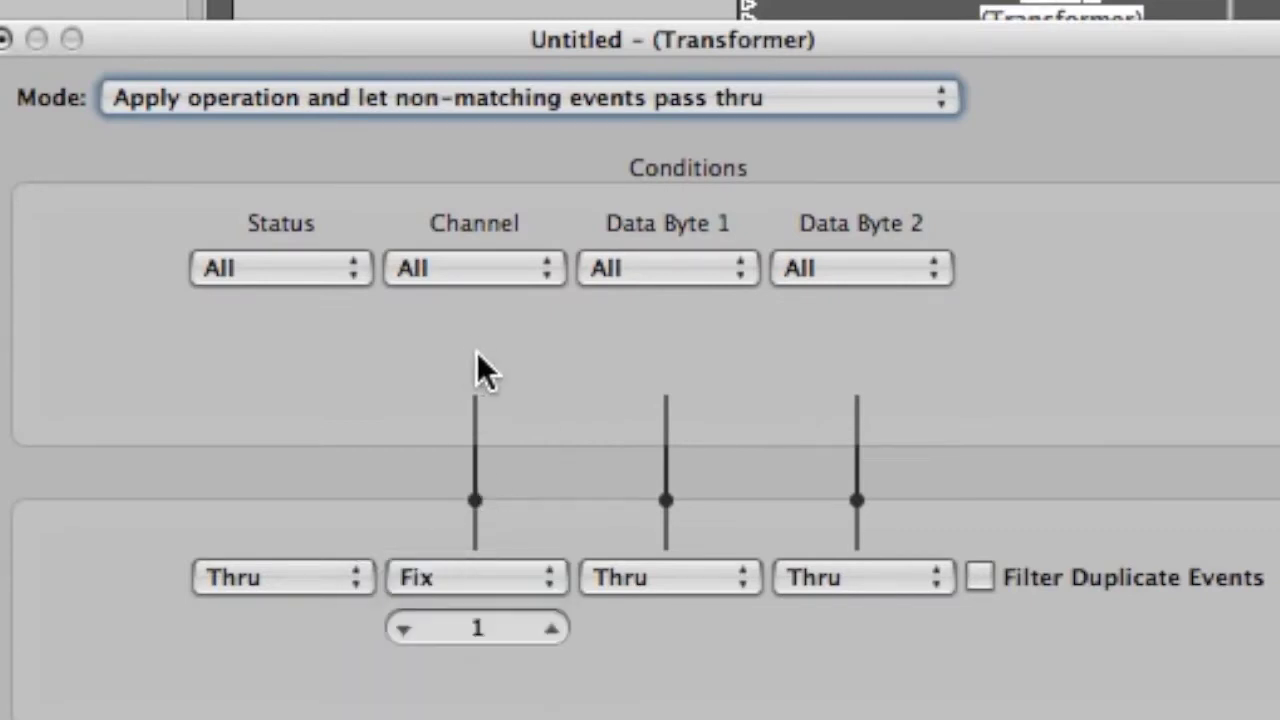
{"action": "left_click", "coordinate": [551, 628]}
Cable SLIDER/KNOB into the second Transformer and its output into Sequencer Input
{"action": "left_click", "coordinate": [6, 38]}
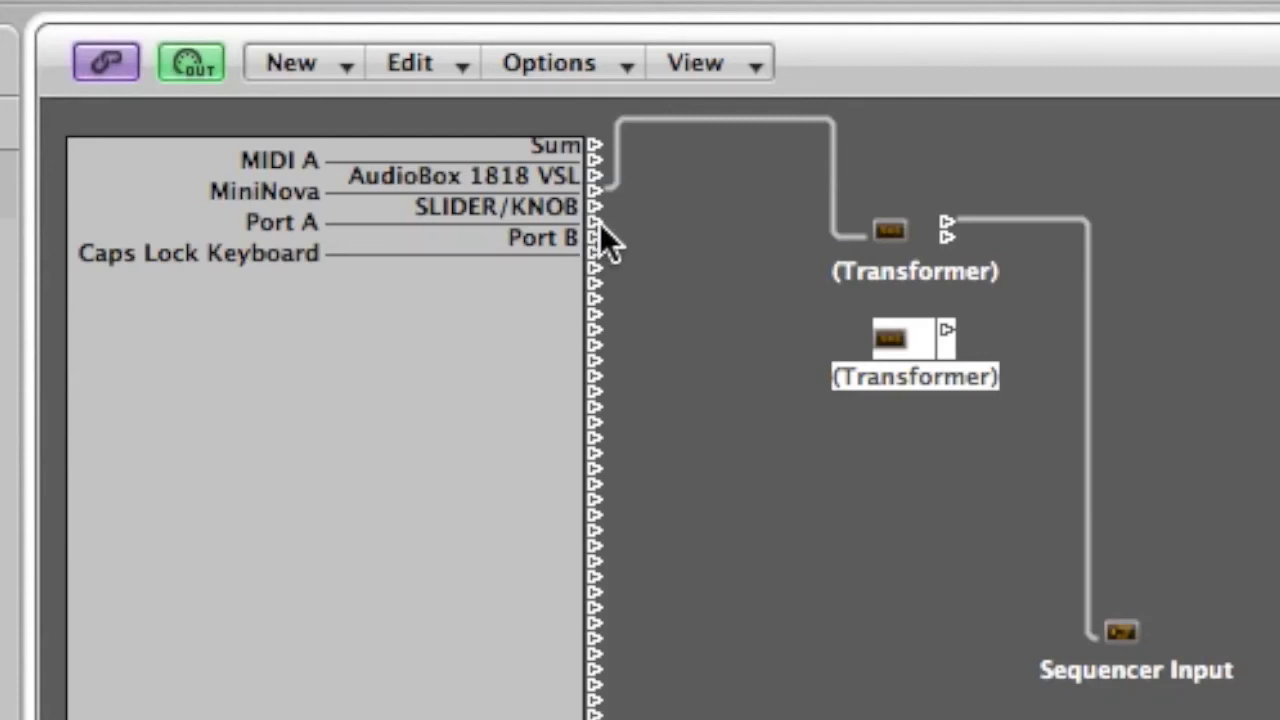
{"action": "left_click_drag", "start_coordinate": [600, 222], "coordinate": [903, 339]}
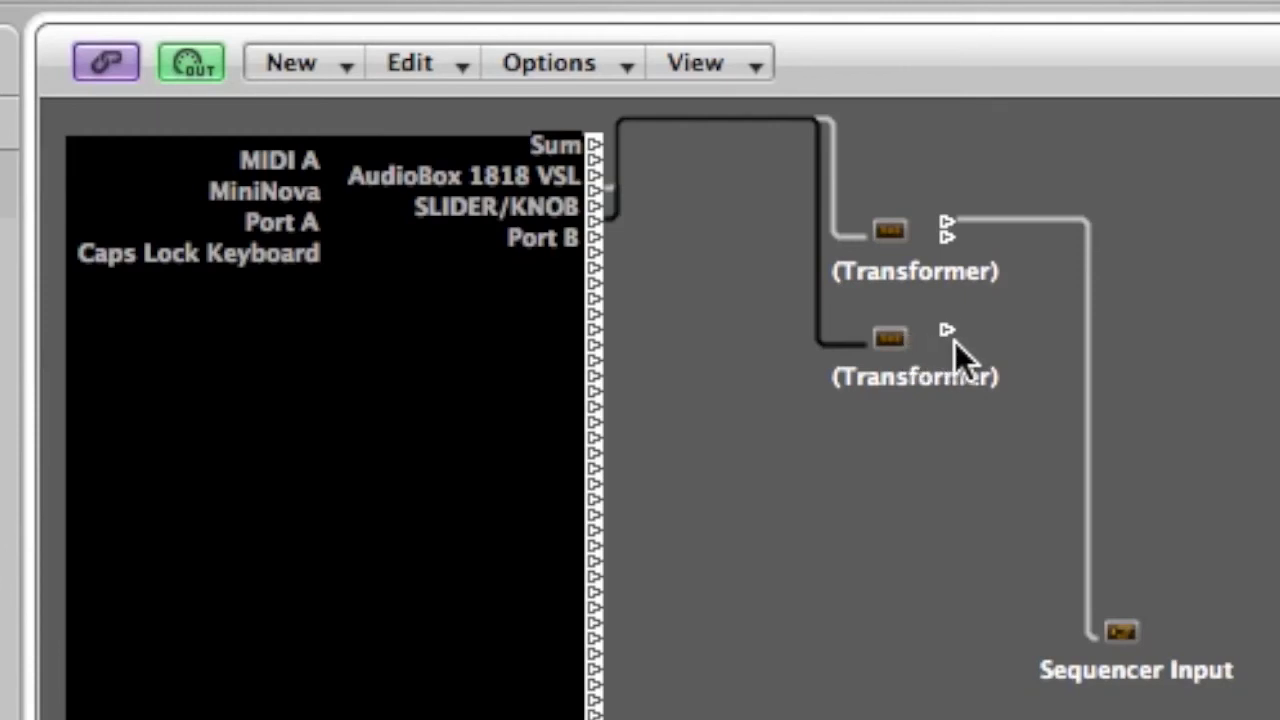
{"action": "left_click_drag", "start_coordinate": [946, 333], "coordinate": [1111, 640]}
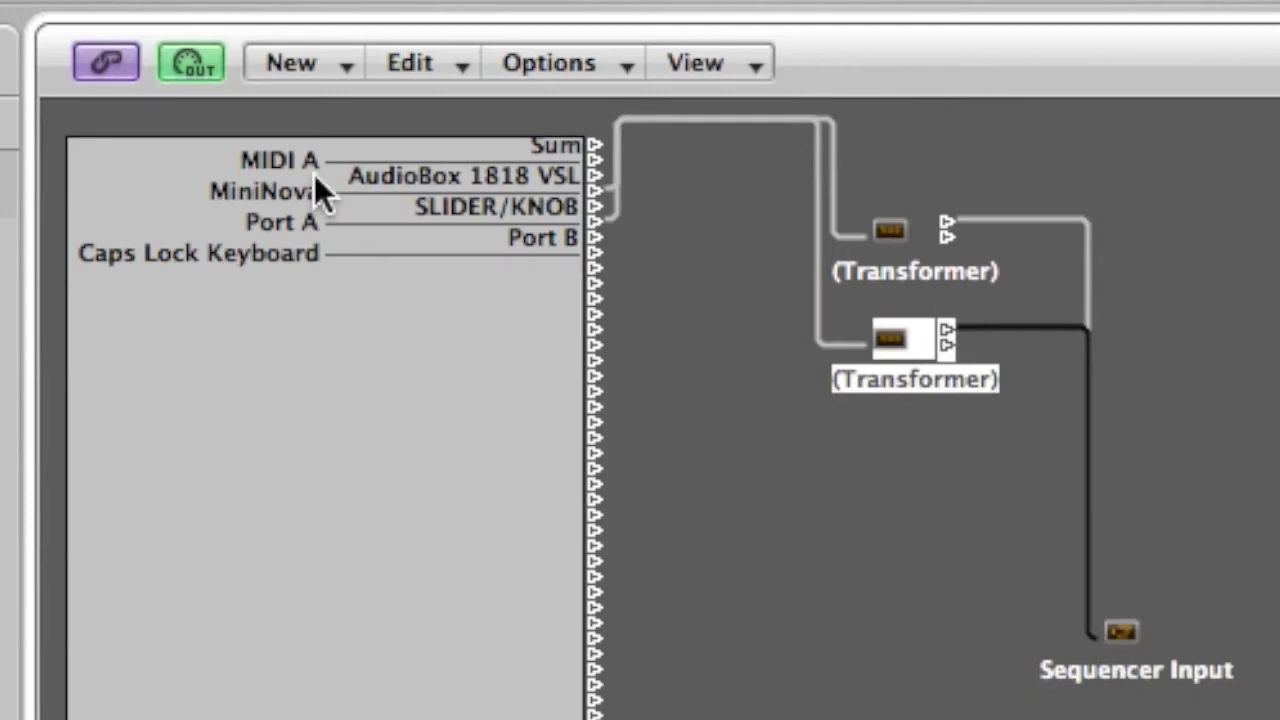
Create a third Transformer object and move it lower on the canvas
{"action": "left_click", "coordinate": [317, 60]}
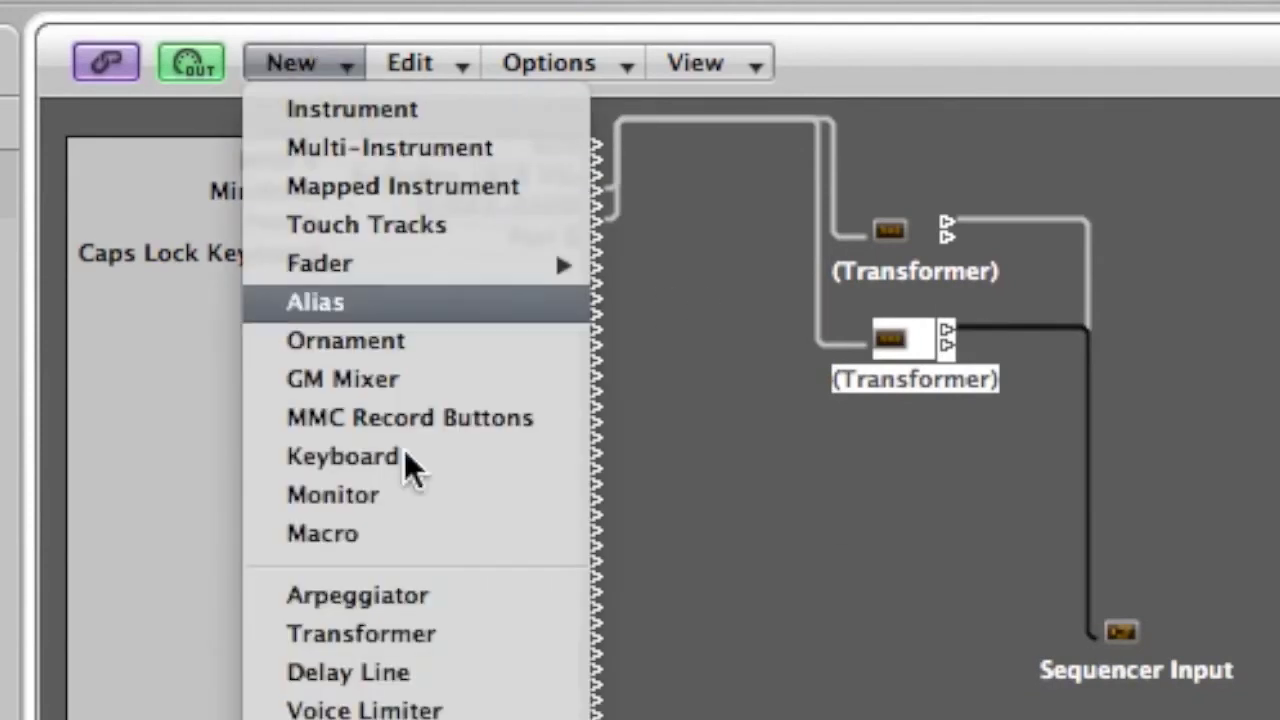
{"action": "left_click", "coordinate": [399, 640]}
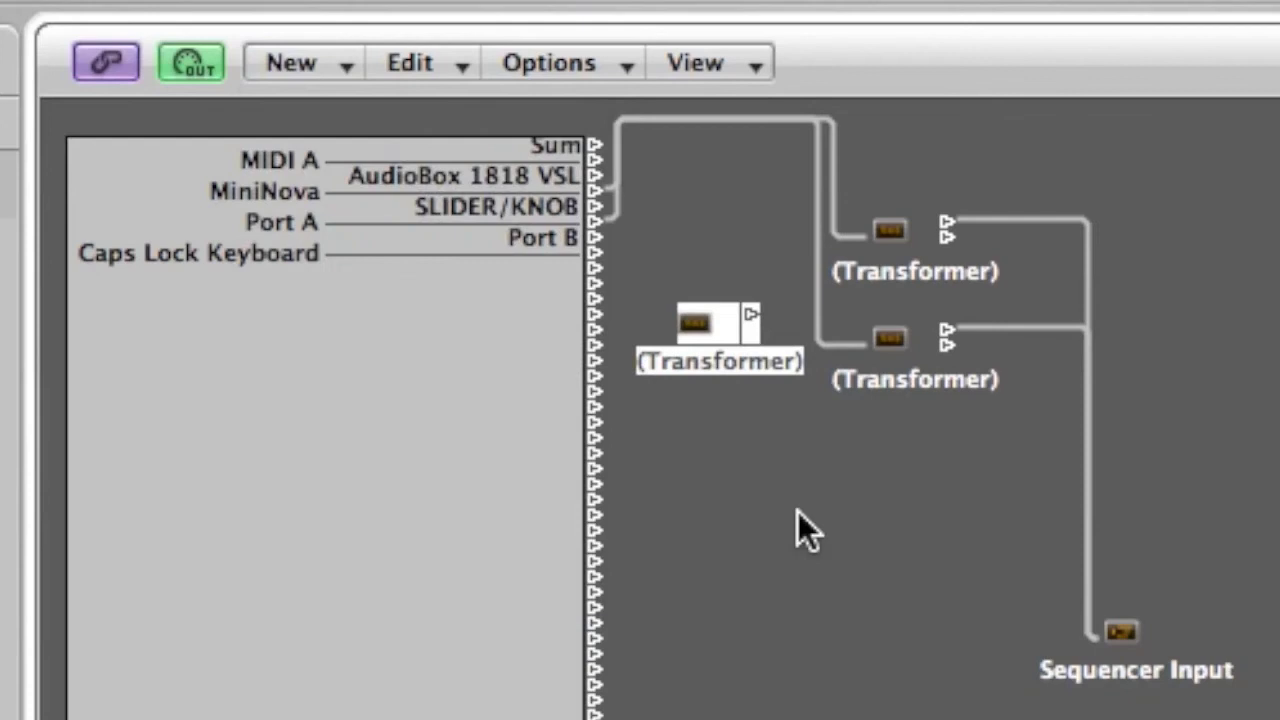
{"action": "left_click_drag", "start_coordinate": [690, 338], "coordinate": [854, 452]}
{"action": "double_click", "coordinate": [877, 453]}
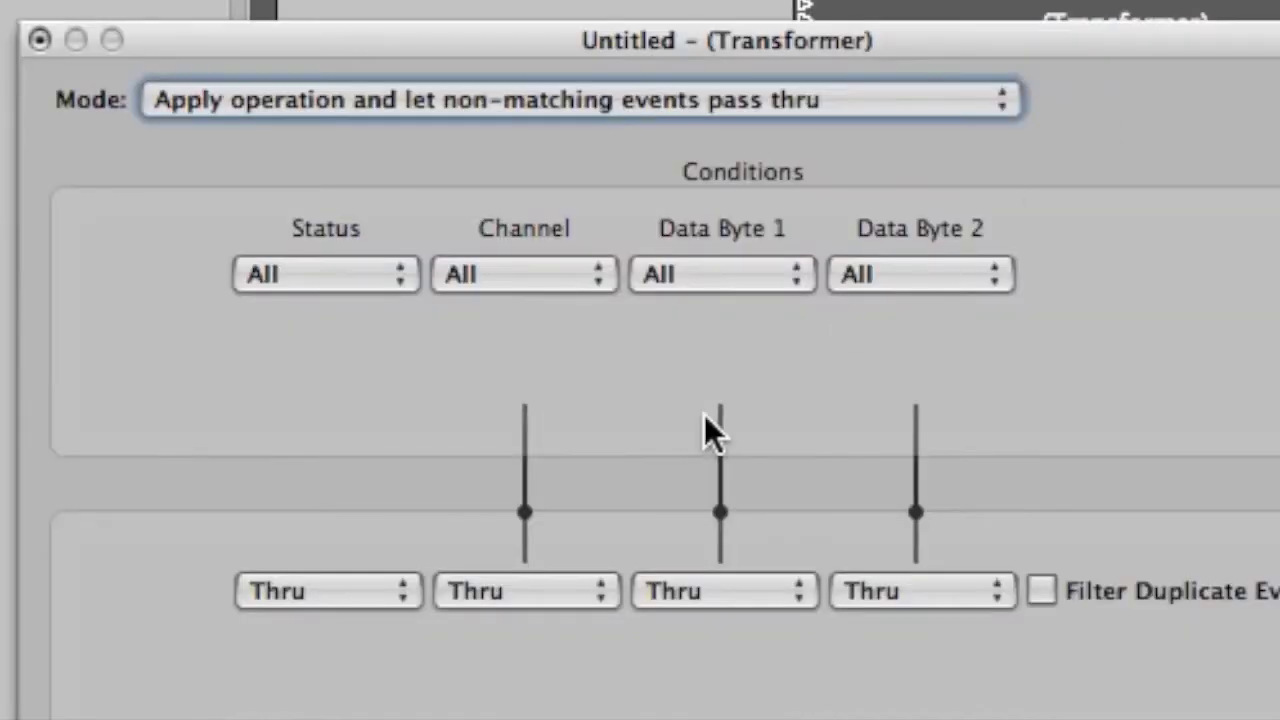
{"action": "left_click", "coordinate": [493, 586]}
{"action": "left_click", "coordinate": [487, 628]}
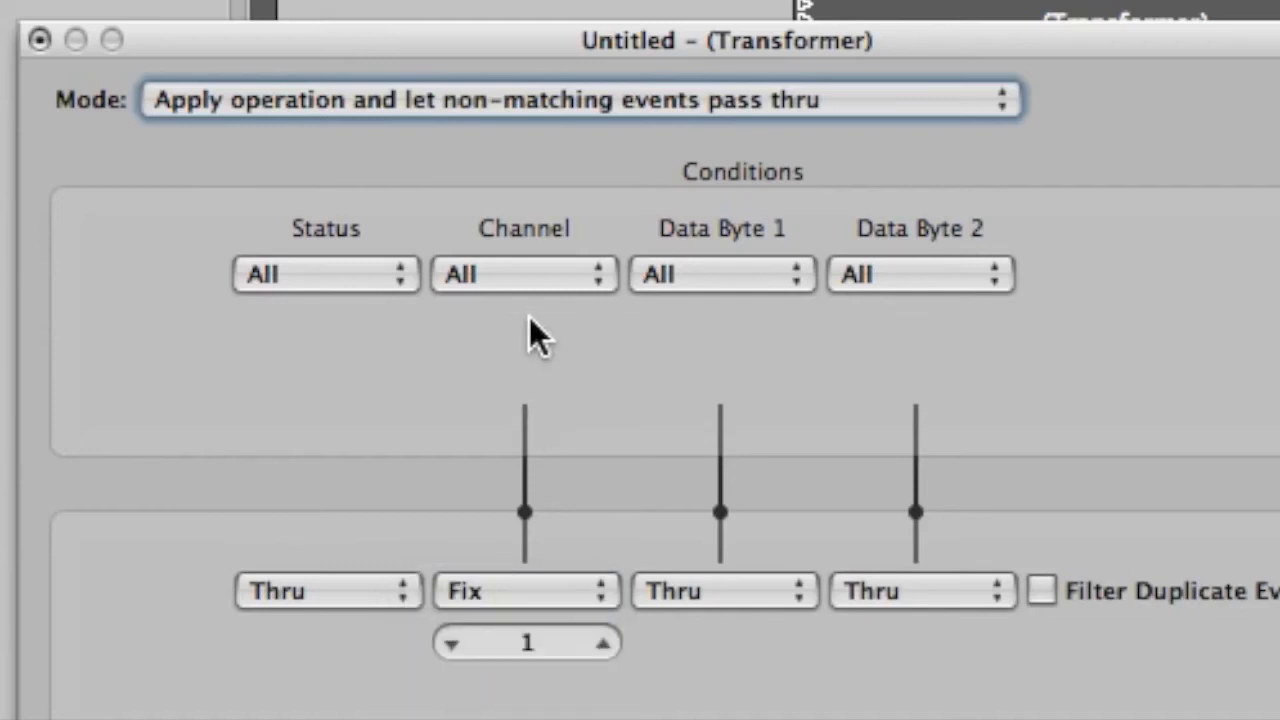
{"action": "left_click", "coordinate": [604, 643]}
{"action": "left_click", "coordinate": [604, 643]}
{"action": "left_click", "coordinate": [39, 39]}
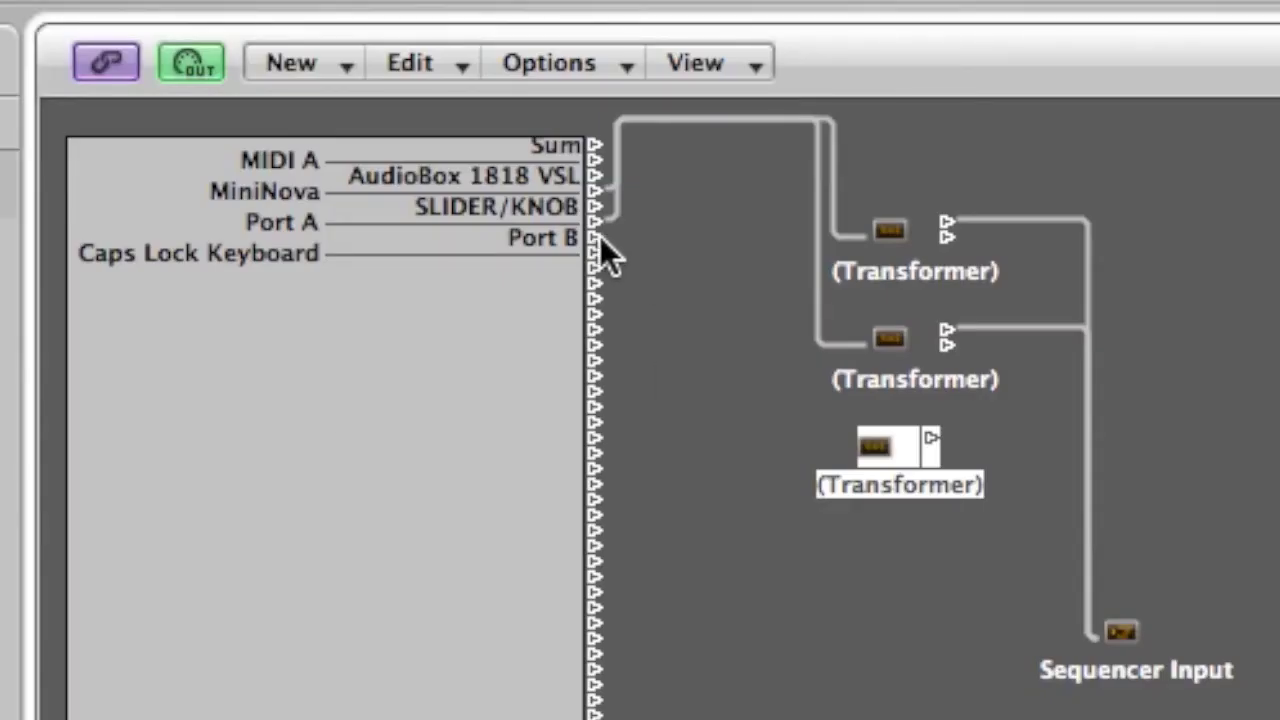
{"action": "left_click_drag", "start_coordinate": [592, 231], "coordinate": [1122, 645]}
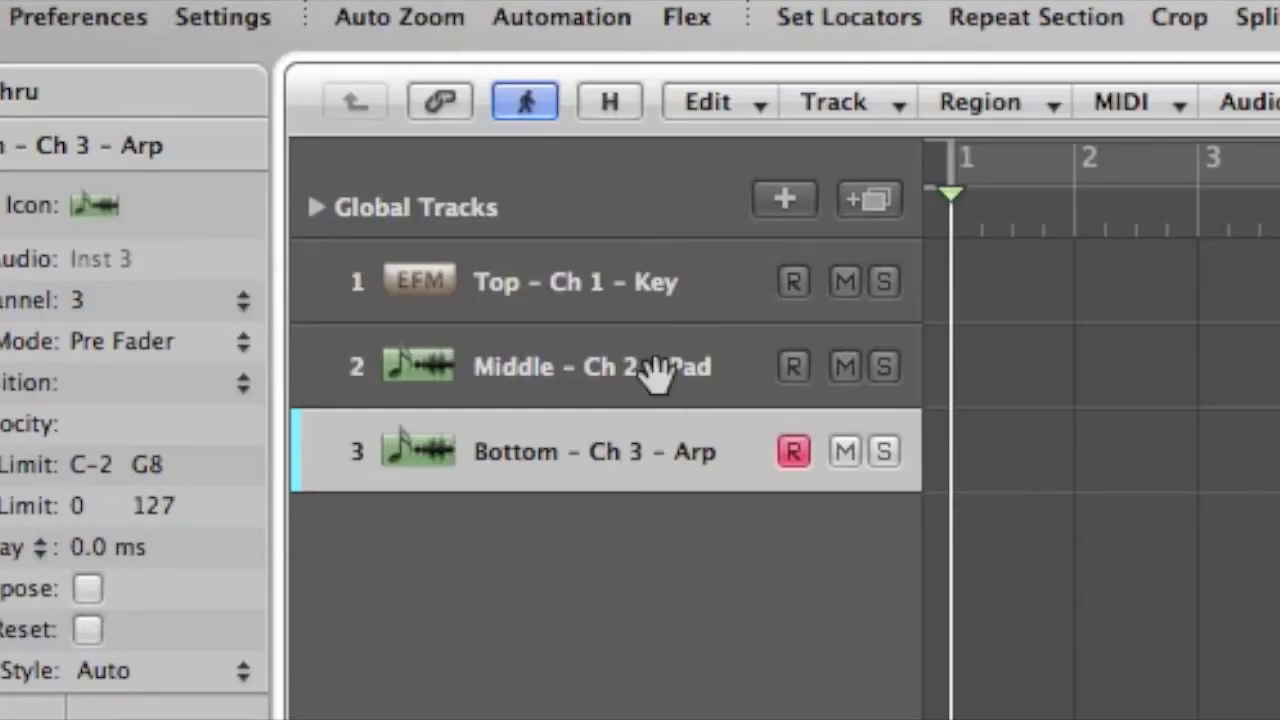
Arm Top - Ch 1 - Key and Middle - Ch 2 - Pad alongside the already-armed Bottom track
{"action": "left_click", "coordinate": [792, 283]}
{"action": "left_click", "coordinate": [789, 410]}
{"action": "left_click", "coordinate": [790, 370]}
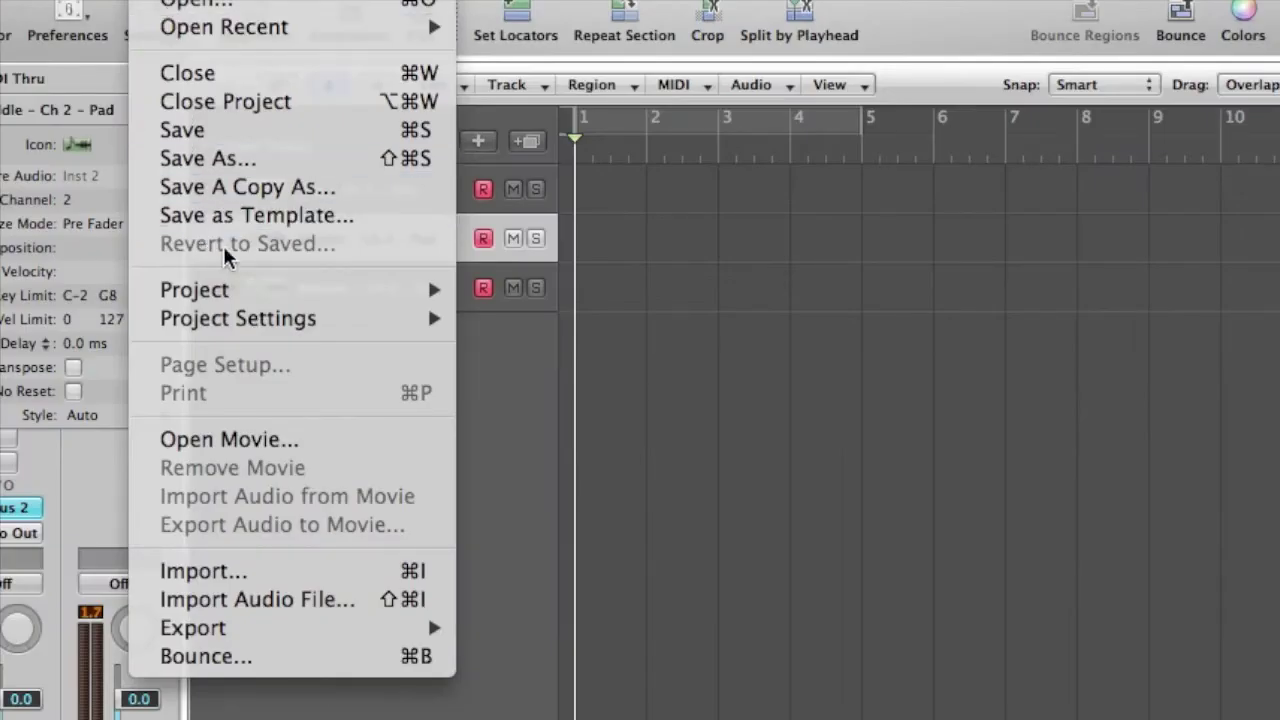
In Project Settings > Recording, leave 'Auto demix by channel if multitrack recording' ticked
{"action": "mouse_move", "coordinate": [291, 319]}
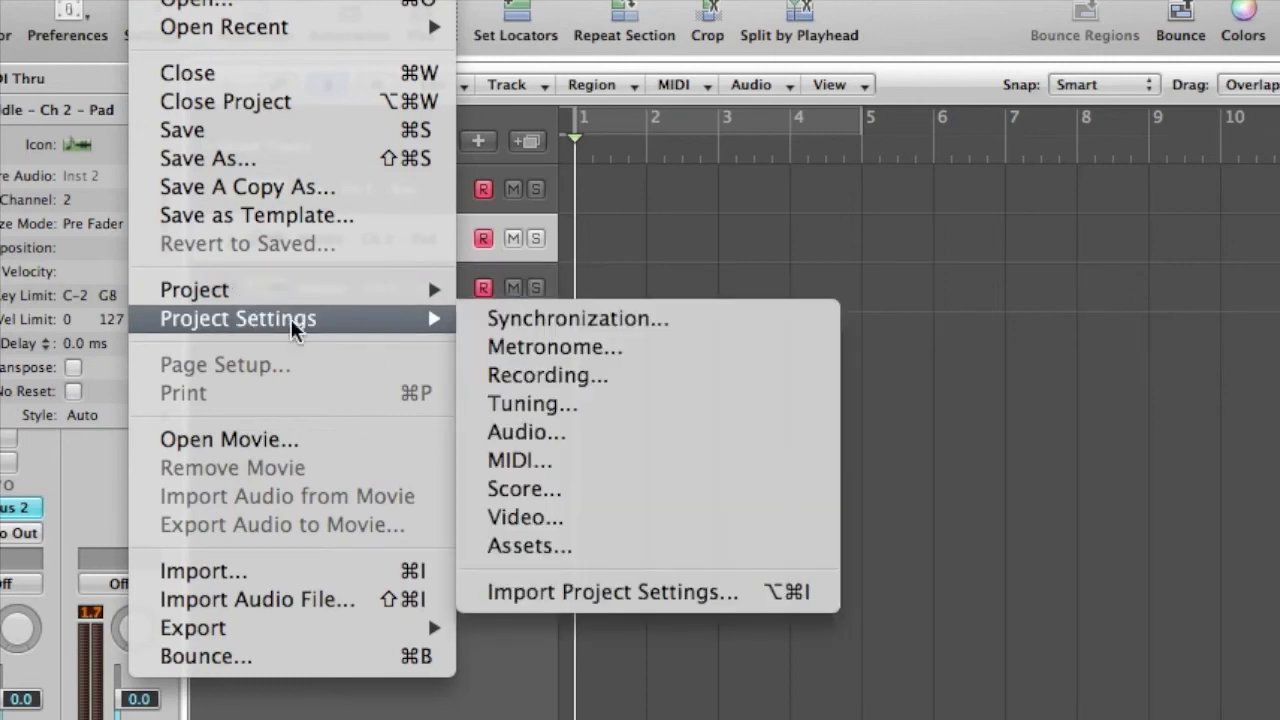
{"action": "left_click", "coordinate": [533, 367]}
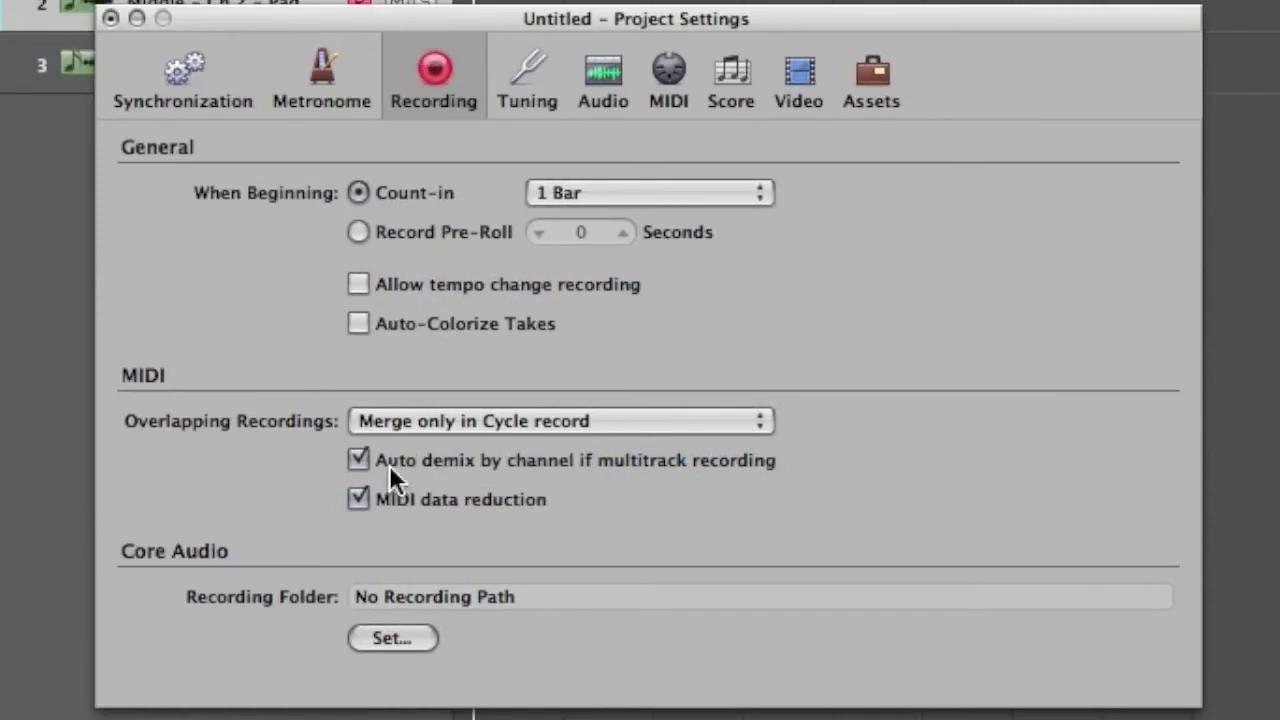
{"action": "left_click", "coordinate": [355, 463]}
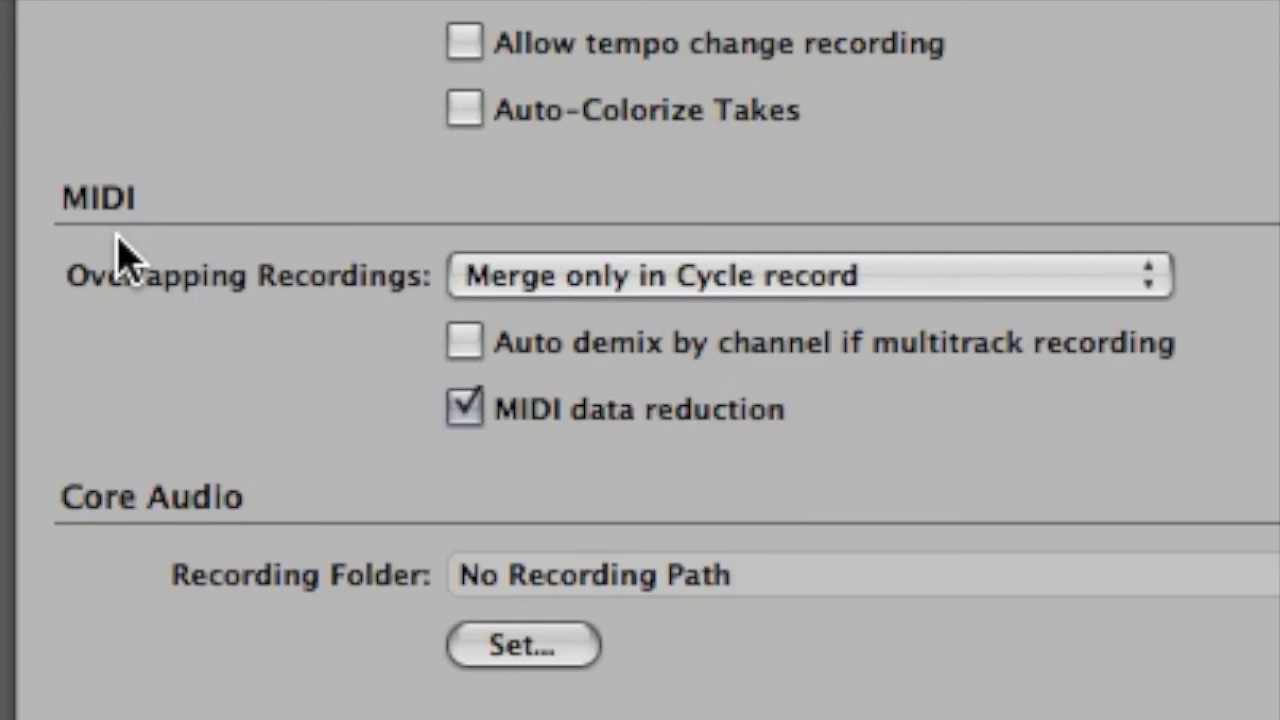
{"action": "left_click", "coordinate": [460, 340]}
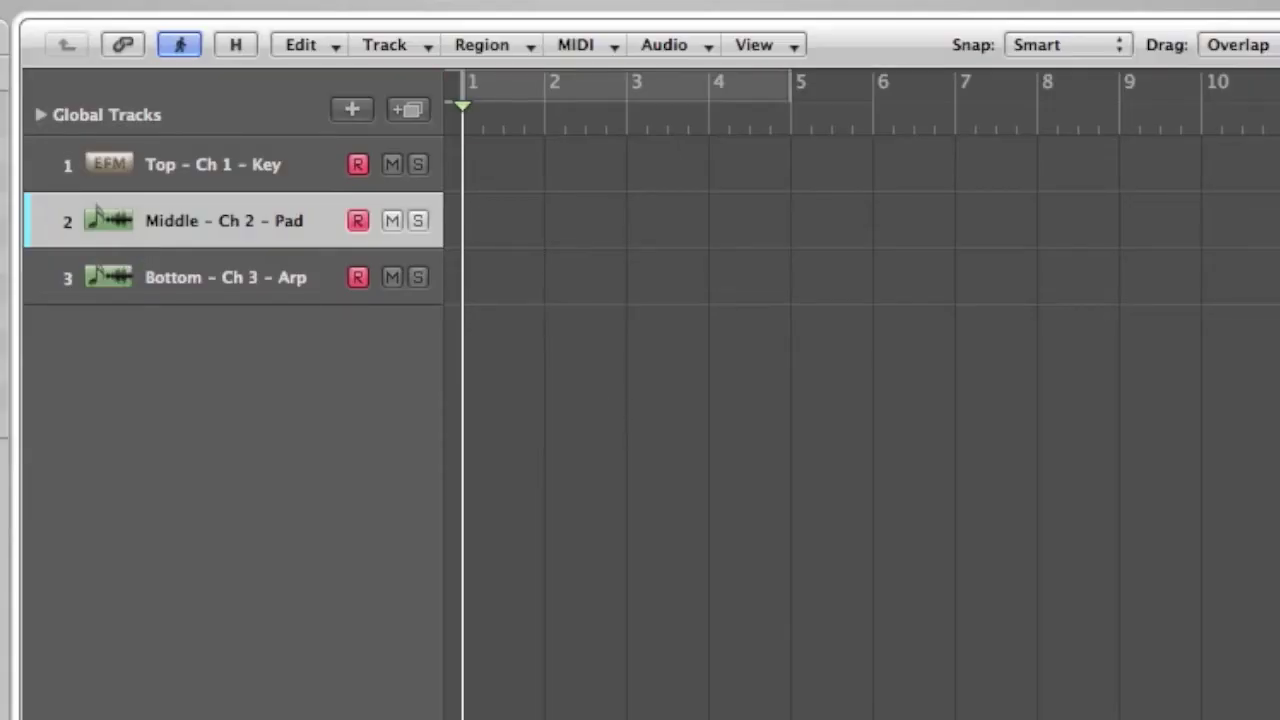
Record a take with R while playing all three keyboards, stop with Space, and return to the start
{"action": "key", "text": "r"}
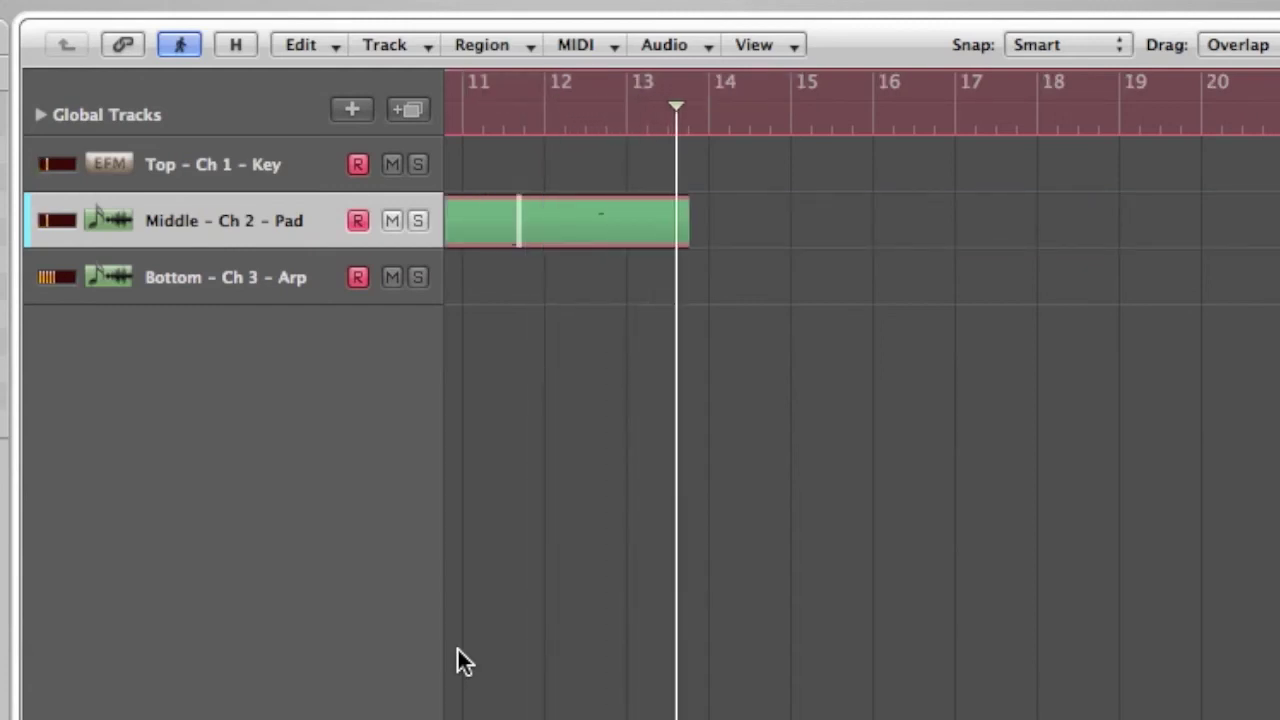
{"action": "key", "text": "space"}
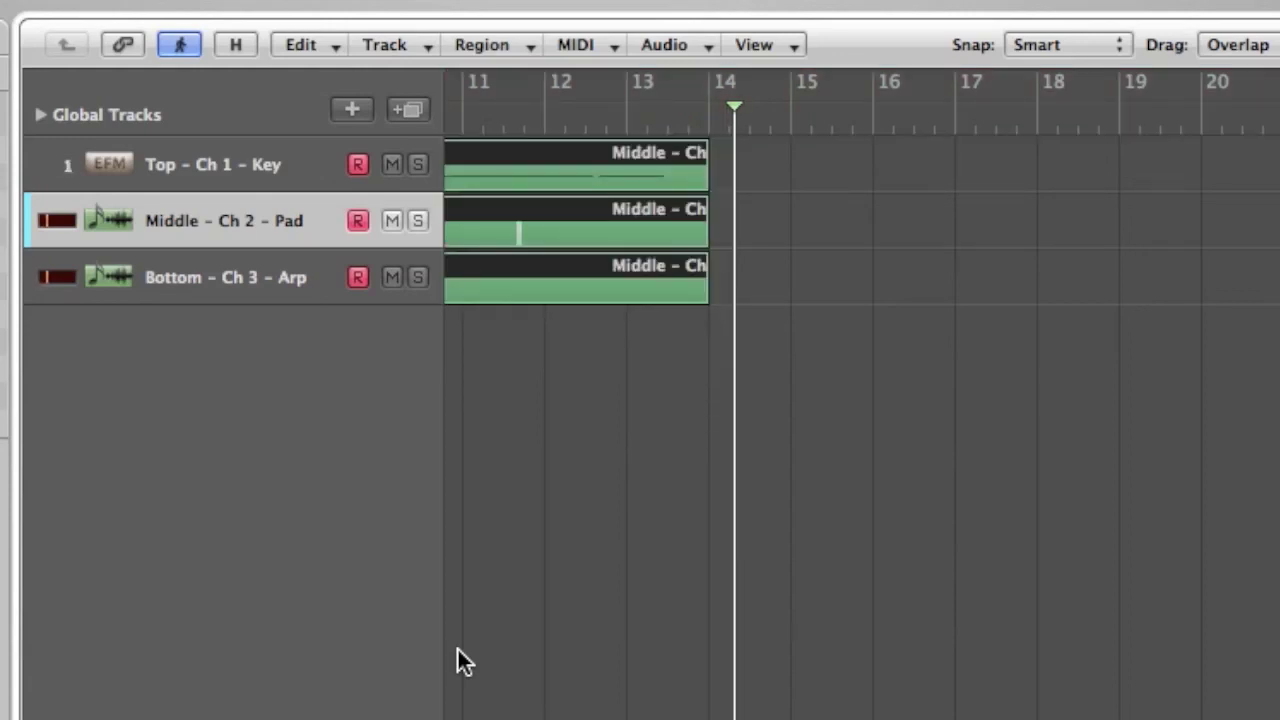
{"action": "key", "text": "Return"}
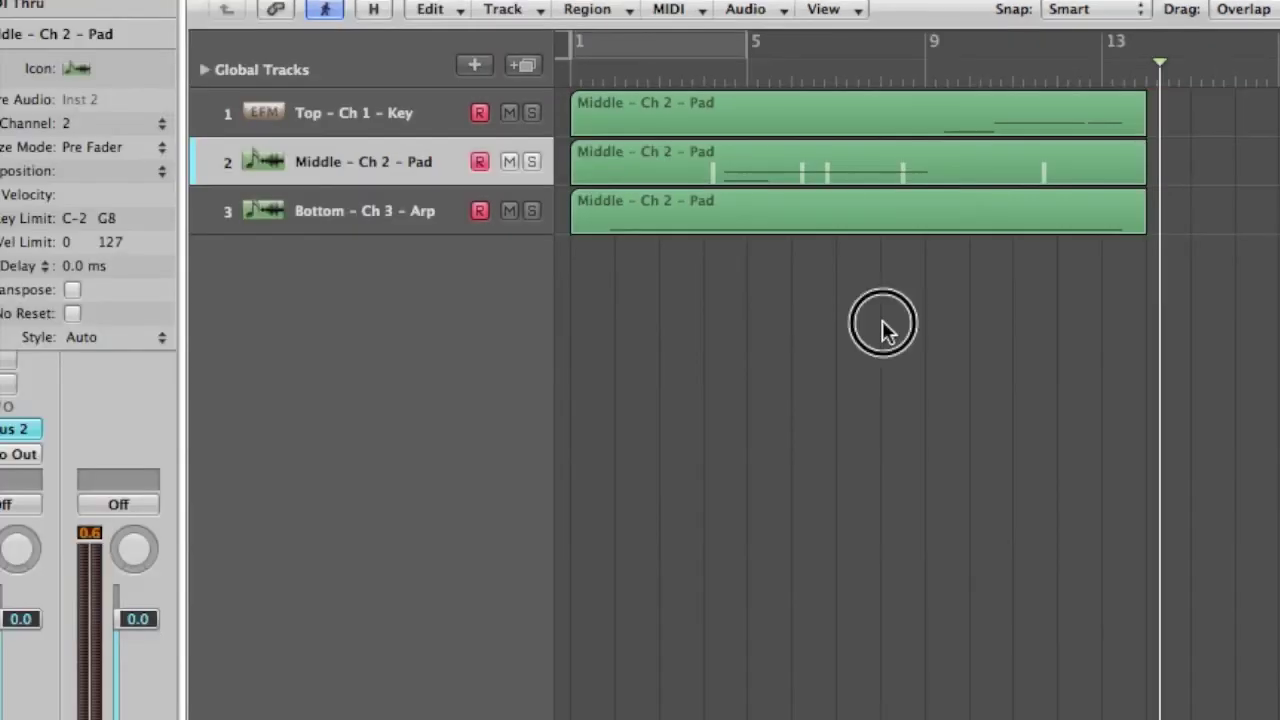
Open the Bottom track's region in the Piano Roll and enlarge the track area to show all tracks
{"action": "double_click", "coordinate": [782, 272]}
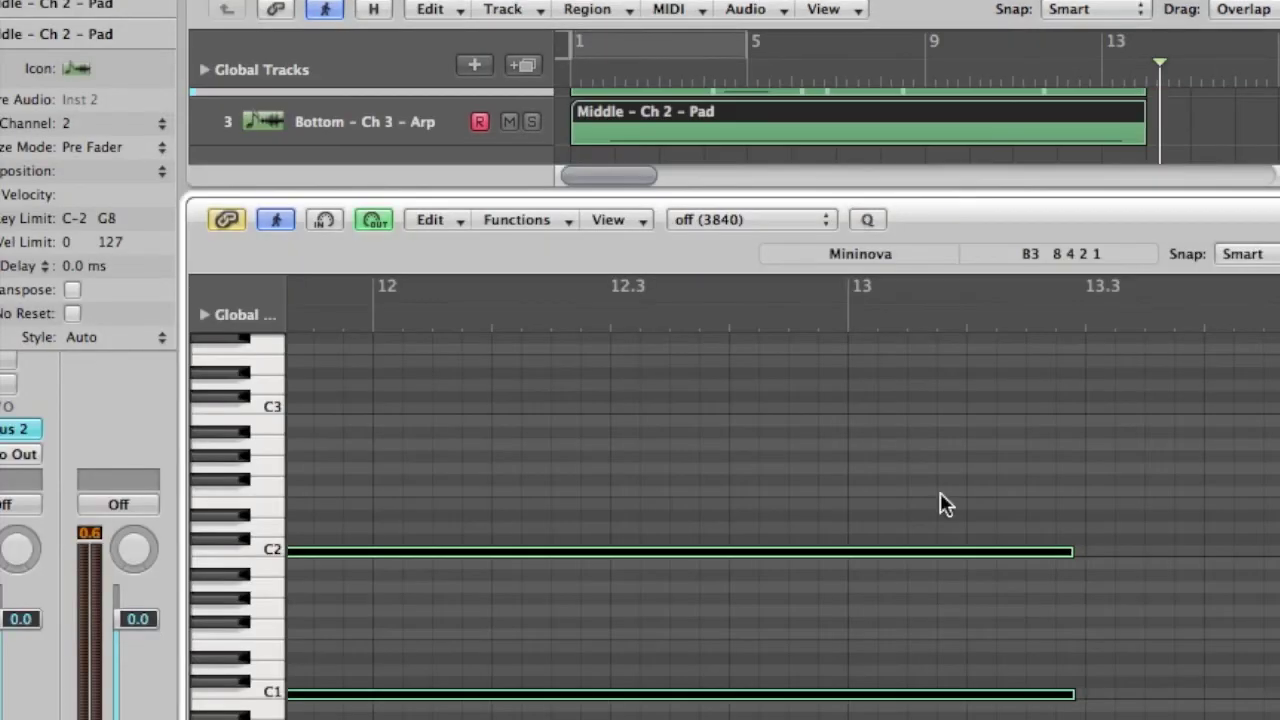
{"action": "scroll", "coordinate": [604, 480], "scroll_direction": "down", "scroll_amount": 3}
{"action": "scroll", "coordinate": [603, 477], "scroll_direction": "up", "scroll_amount": 2}
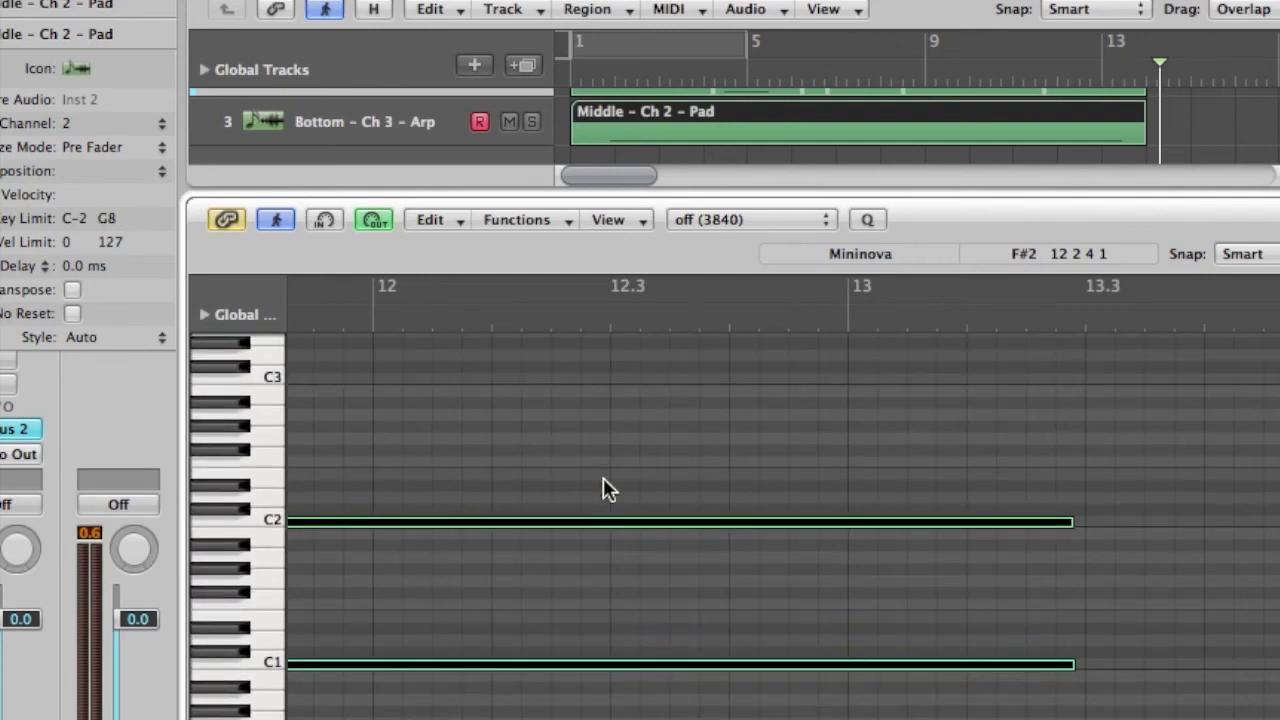
{"action": "scroll", "coordinate": [603, 477], "scroll_direction": "left", "scroll_amount": 5}
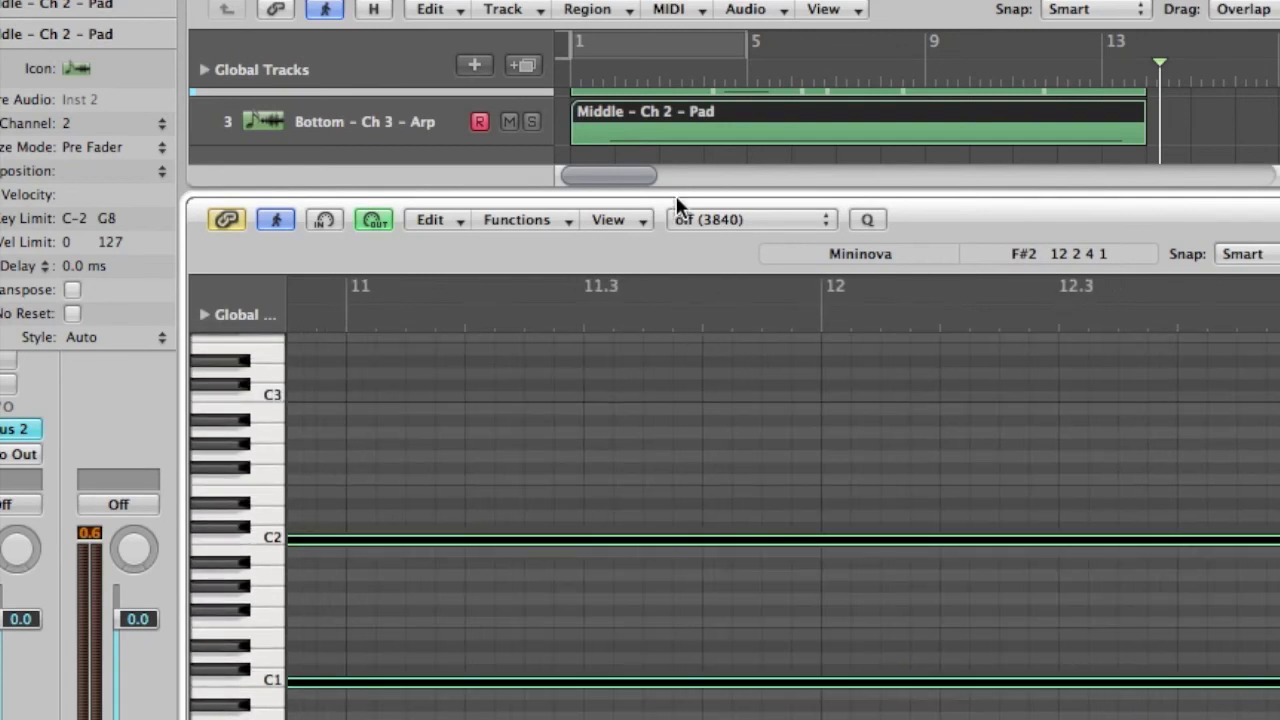
{"action": "left_click_drag", "start_coordinate": [676, 194], "coordinate": [679, 393]}
Inspect the recorded notes of the Middle track's region, then the Top track's region around C4
{"action": "left_click", "coordinate": [686, 155]}
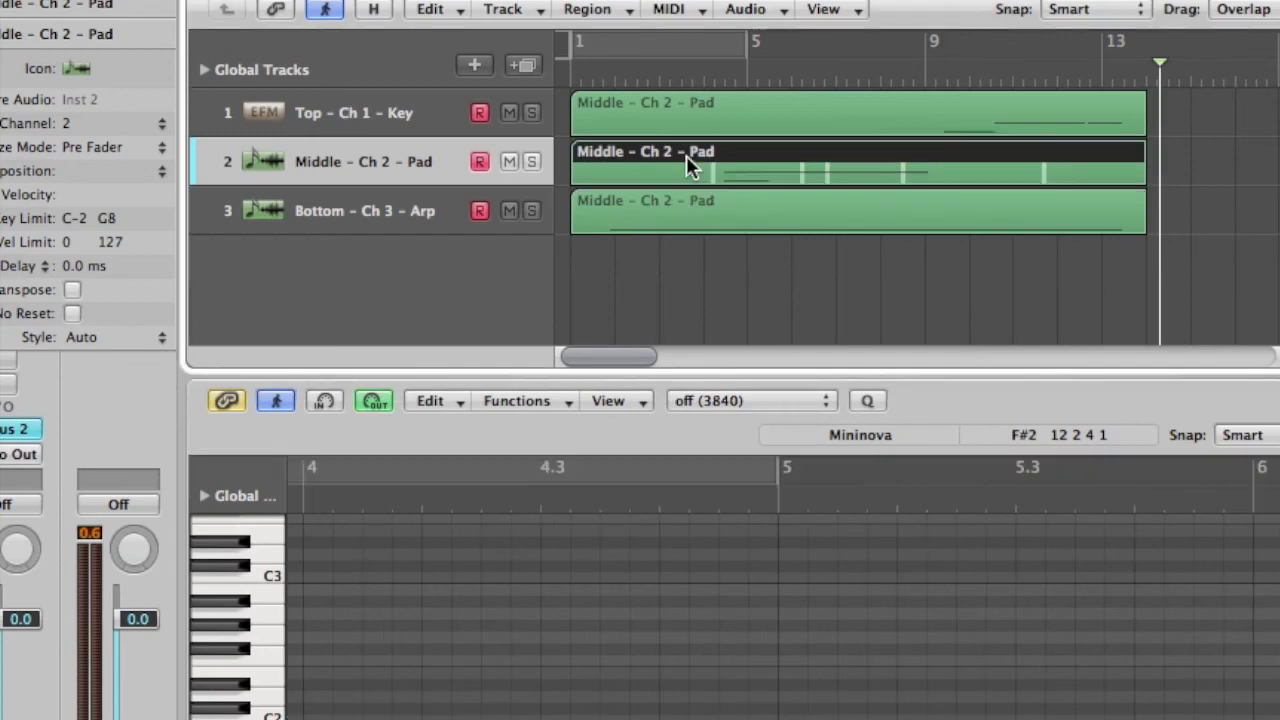
{"action": "scroll", "coordinate": [787, 594], "scroll_direction": "down", "scroll_amount": 8}
{"action": "scroll", "coordinate": [787, 594], "scroll_direction": "right", "scroll_amount": 2}
{"action": "scroll", "coordinate": [787, 597], "scroll_direction": "right", "scroll_amount": 6}
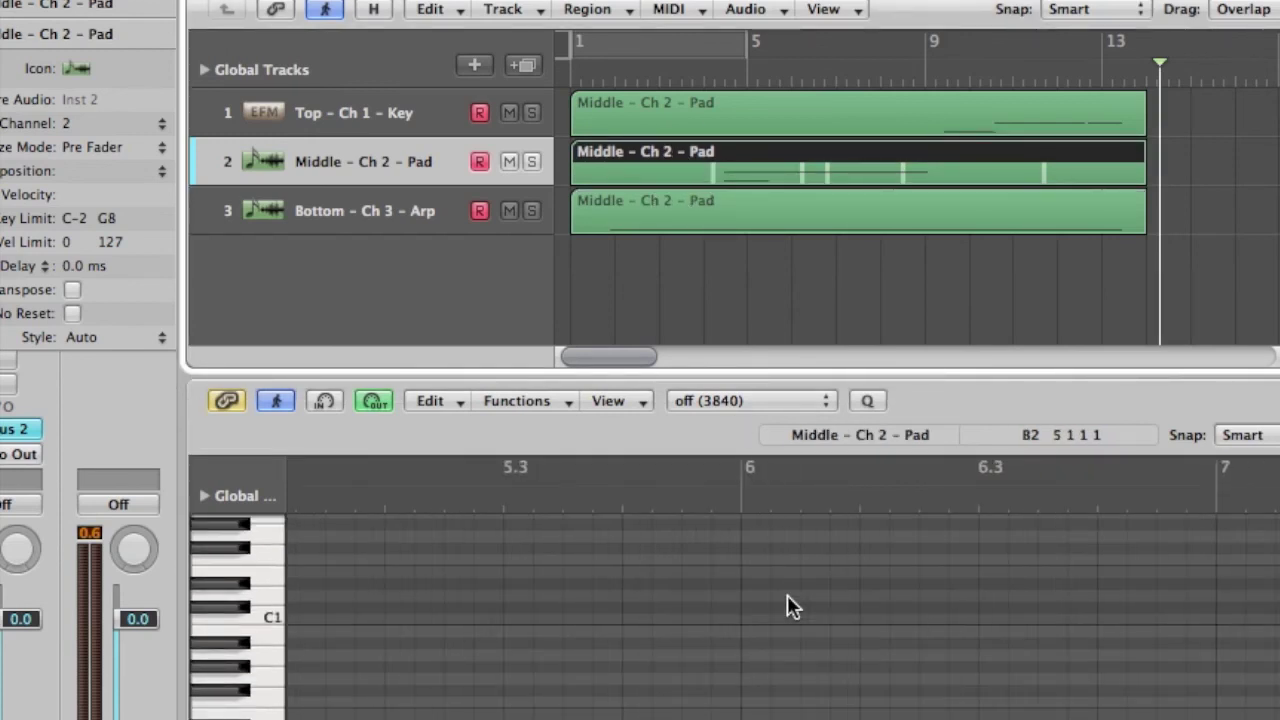
{"action": "scroll", "coordinate": [787, 597], "scroll_direction": "up", "scroll_amount": 6}
{"action": "scroll", "coordinate": [787, 608], "scroll_direction": "down", "scroll_amount": 5}
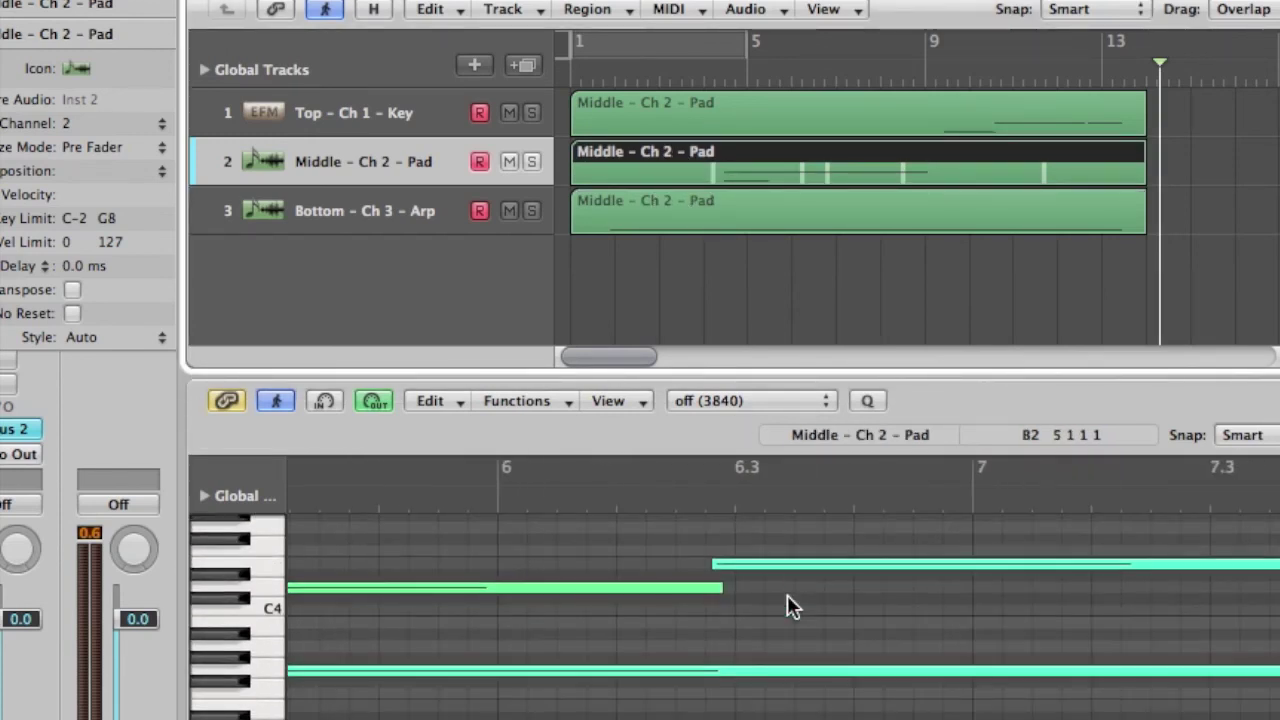
{"action": "left_click", "coordinate": [1042, 110]}
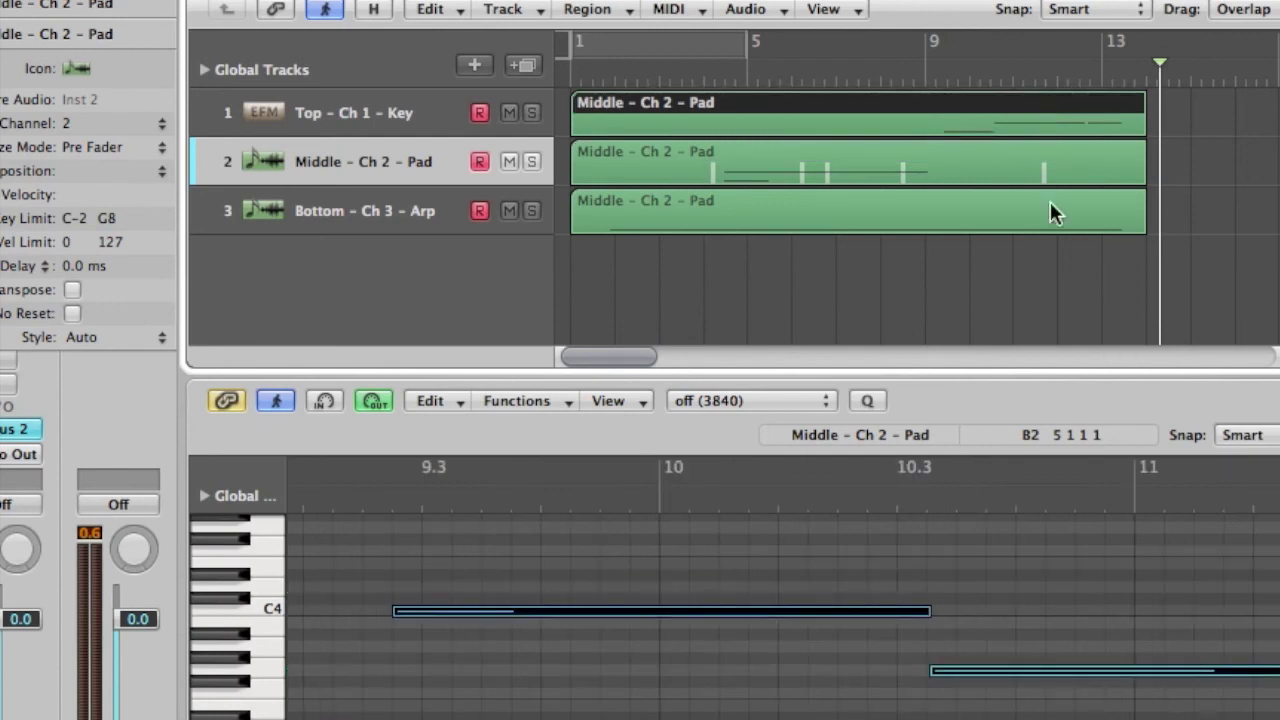
{"action": "scroll", "coordinate": [883, 680], "scroll_direction": "up", "scroll_amount": 2}
{"action": "scroll", "coordinate": [883, 683], "scroll_direction": "down", "scroll_amount": 1}
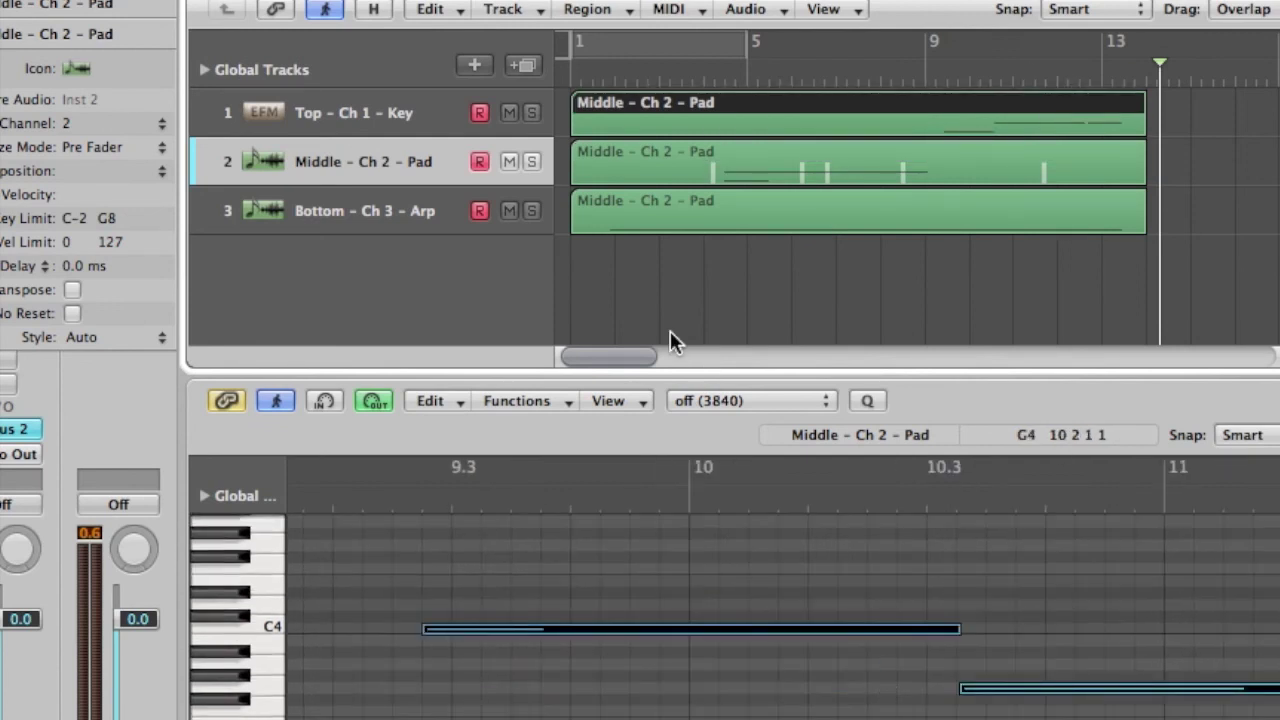
Play back from the beginning with the Piano Roll closed and the Bottom - Ch 3 - Arp track muted
{"action": "key", "text": "Return"}
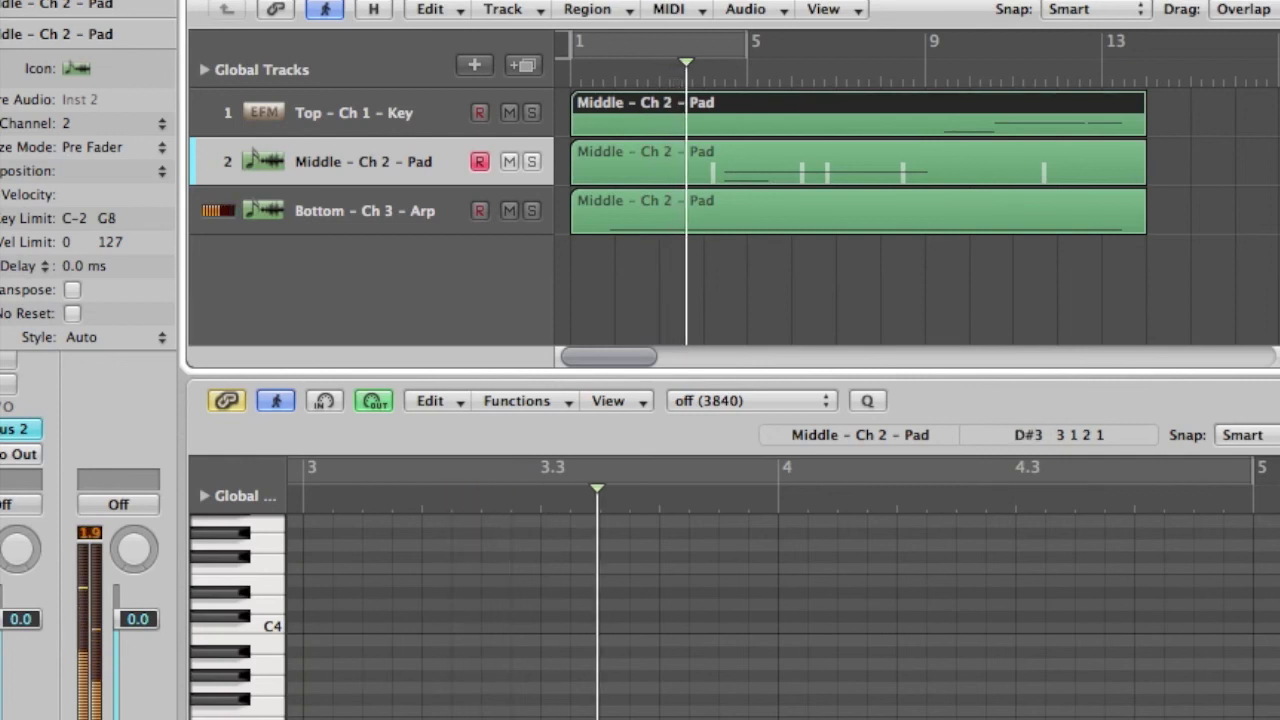
{"action": "key", "text": "p"}
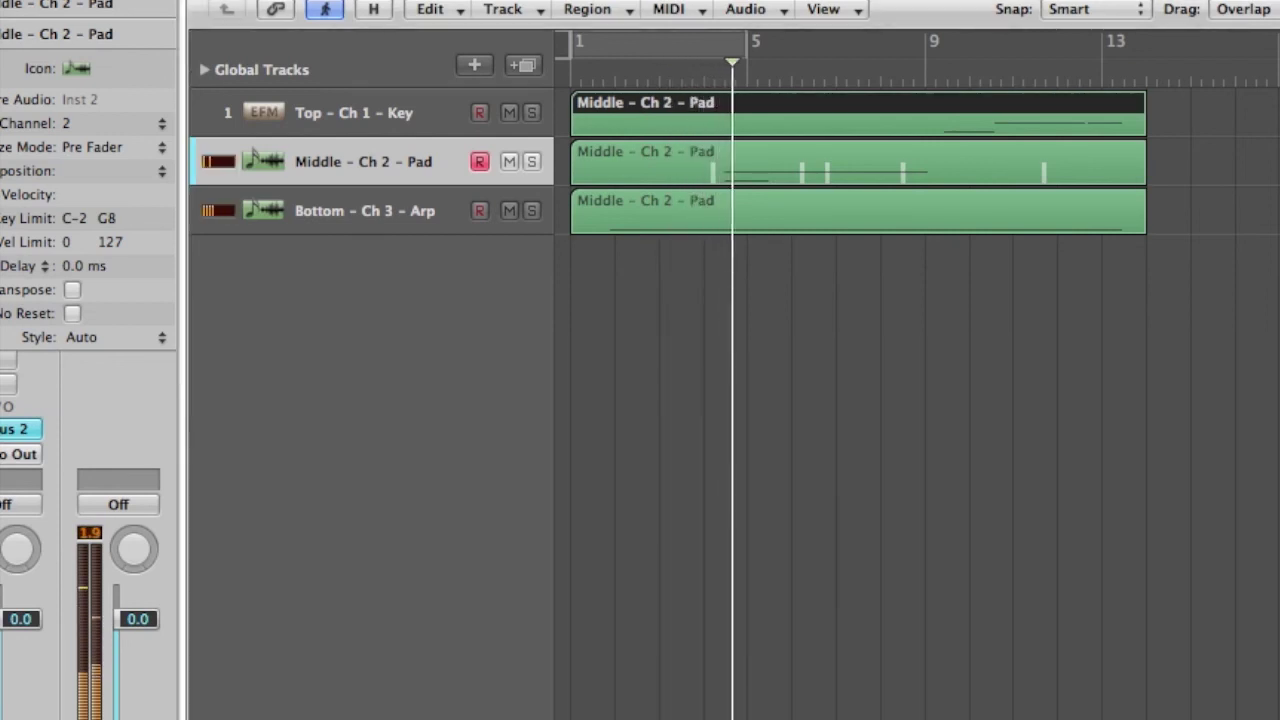
{"action": "left_click", "coordinate": [504, 212]}
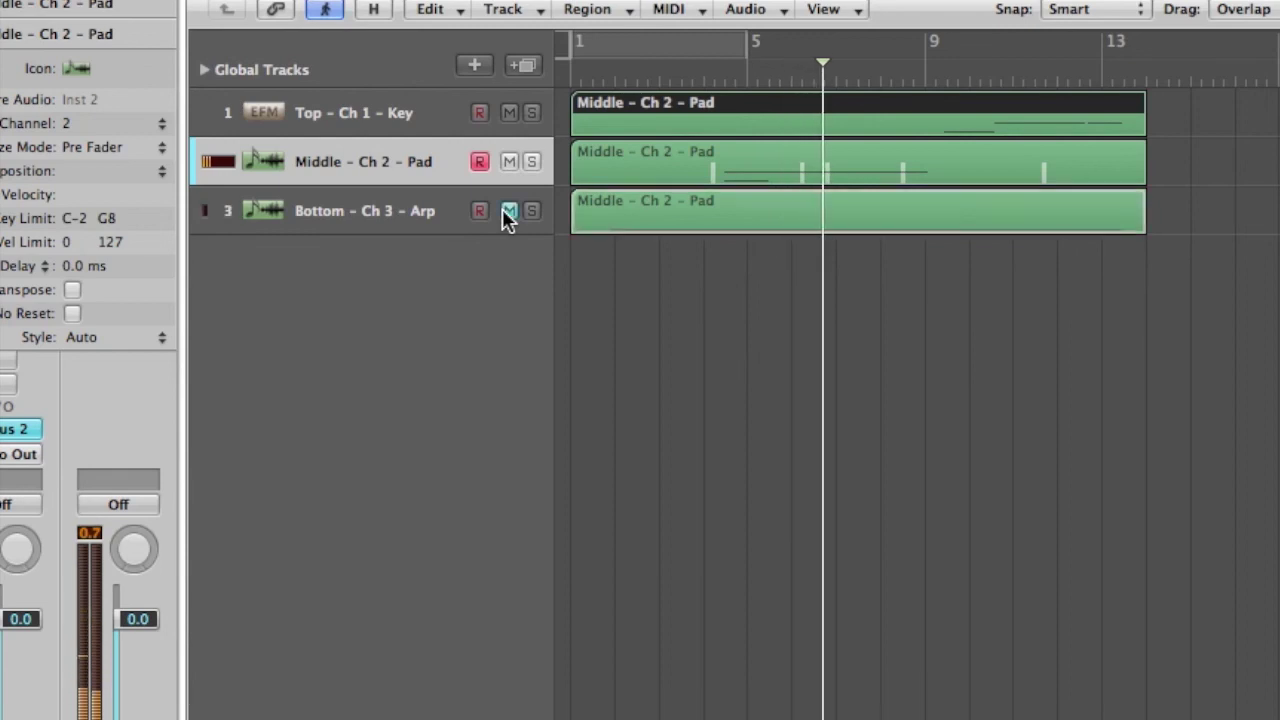